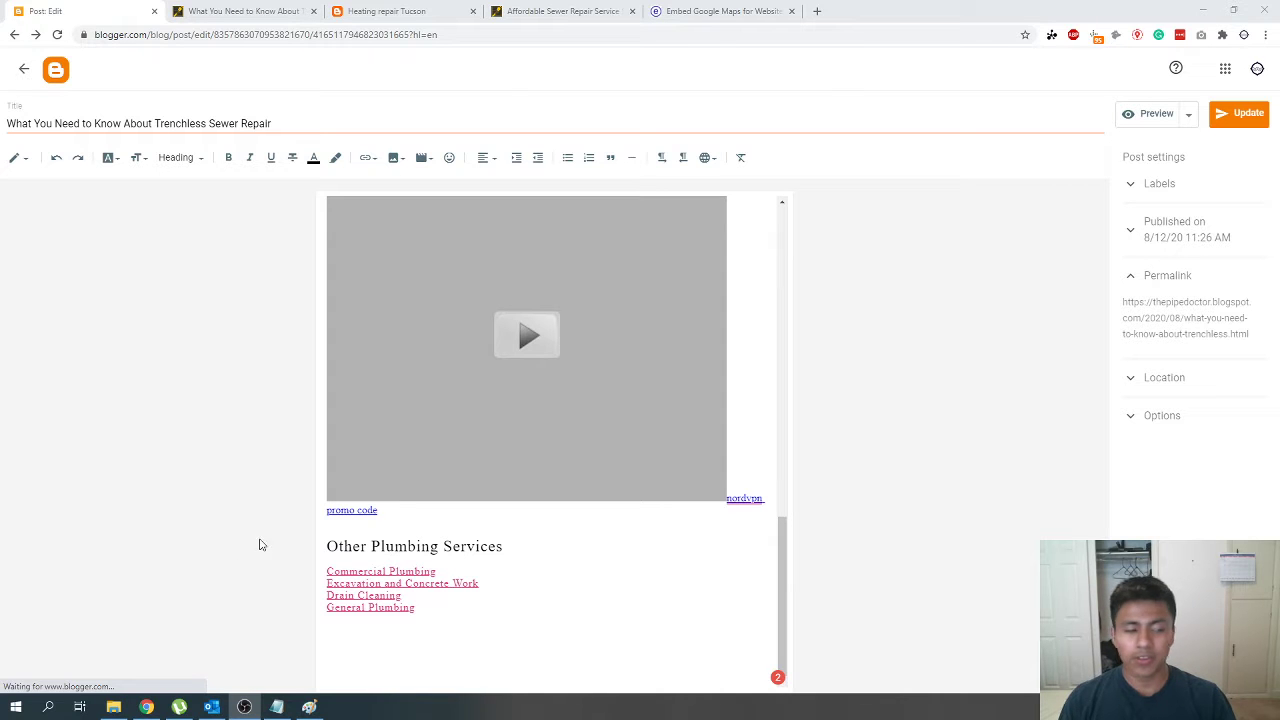
# Step: Show the Notepad checklist, from Google Blogger setup through spinning content and NAPKM to links
pyautogui.scroll(3, 645, 556)
pyautogui.scroll(10, 640, 552)
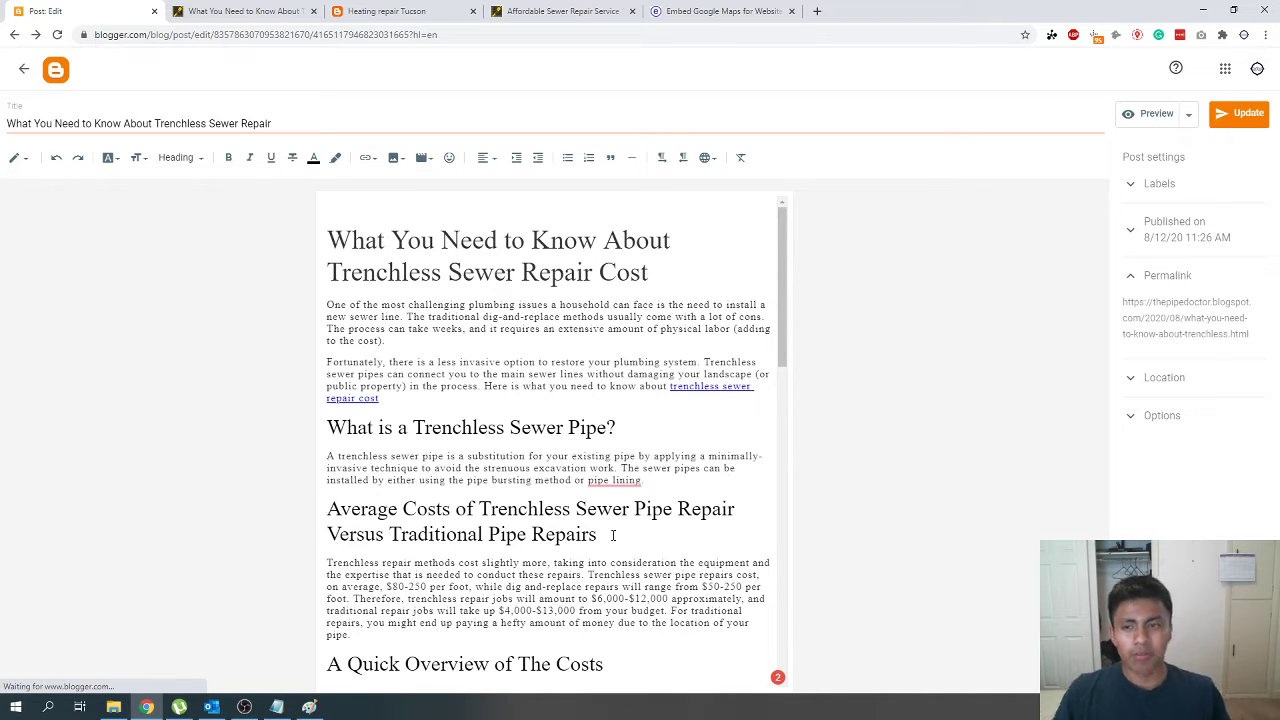
pyautogui.click(230, 11)
pyautogui.click(105, 8)
pyautogui.scroll(-2, 719, 449)
pyautogui.scroll(-2, 719, 449)
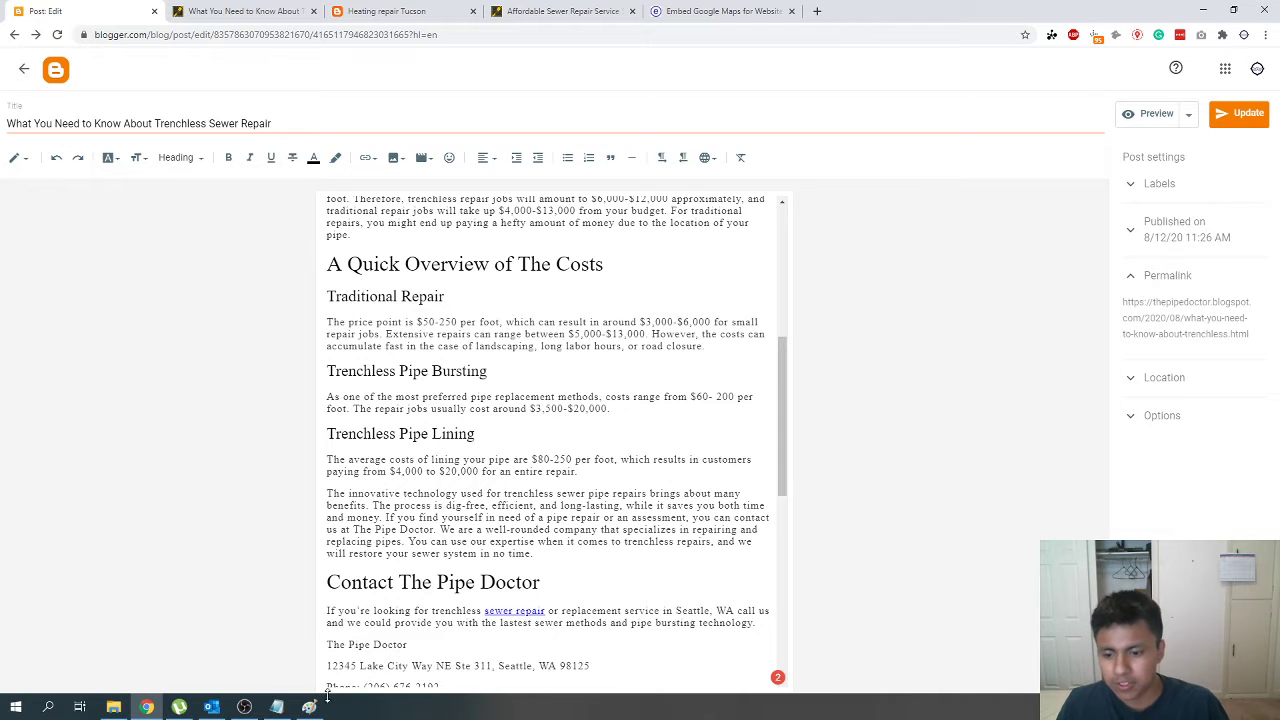
pyautogui.click(276, 707)
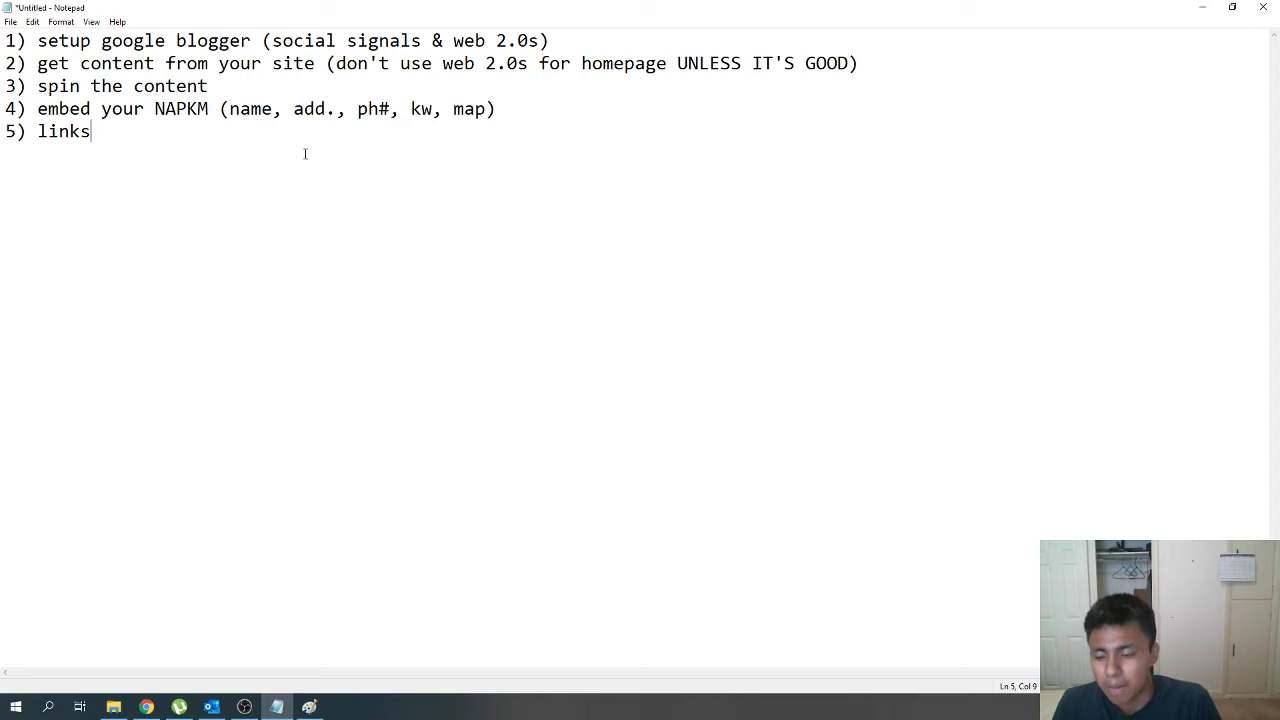
# Step: Compare the post's 'sewer repair' link with the live client article, then maximize the Paint diagram
pyautogui.click(161, 708)
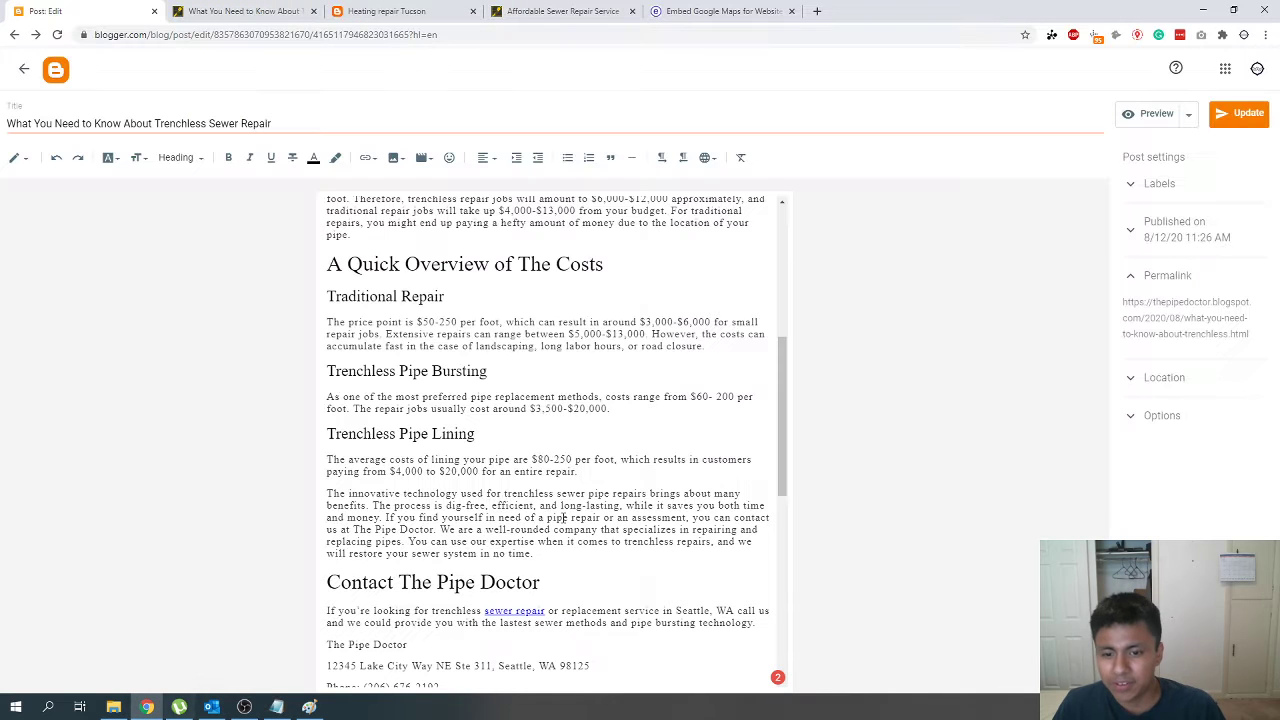
pyautogui.moveTo(486, 612); pyautogui.dragTo(545, 612)
pyautogui.scroll(-1, 503, 557)
pyautogui.scroll(-1, 503, 557)
pyautogui.click(220, 11)
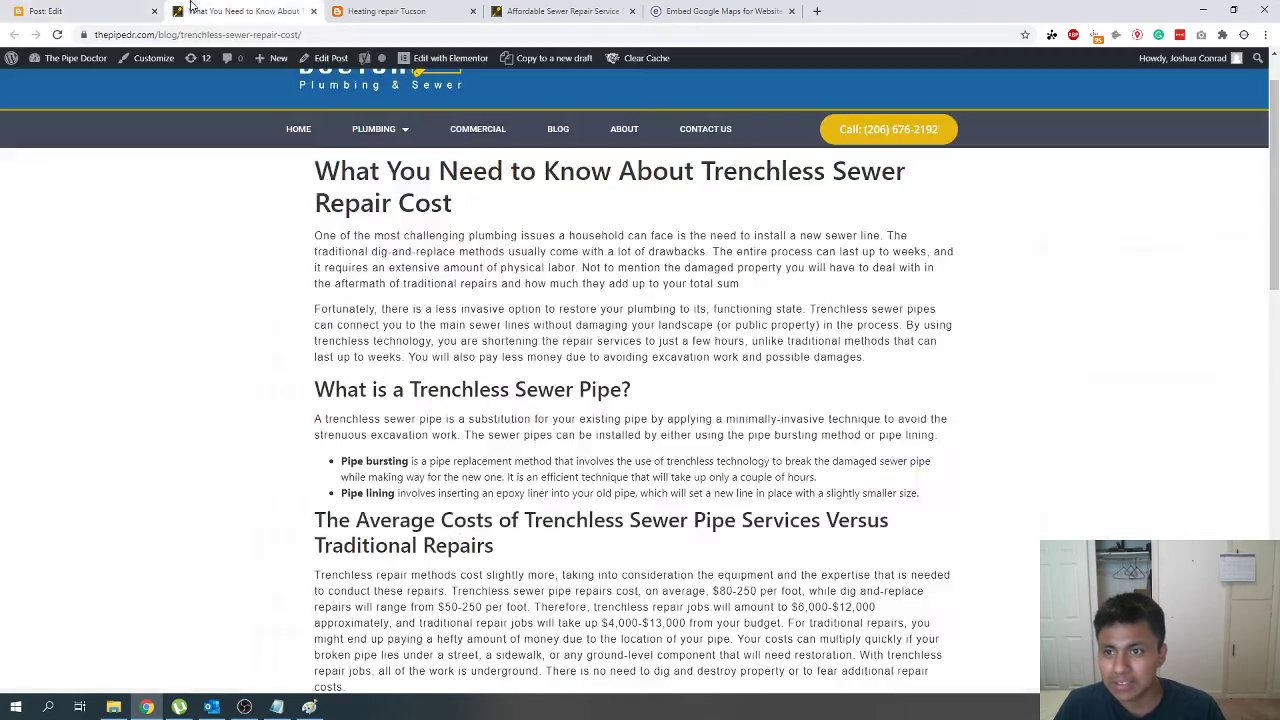
pyautogui.scroll(1, 310, 185)
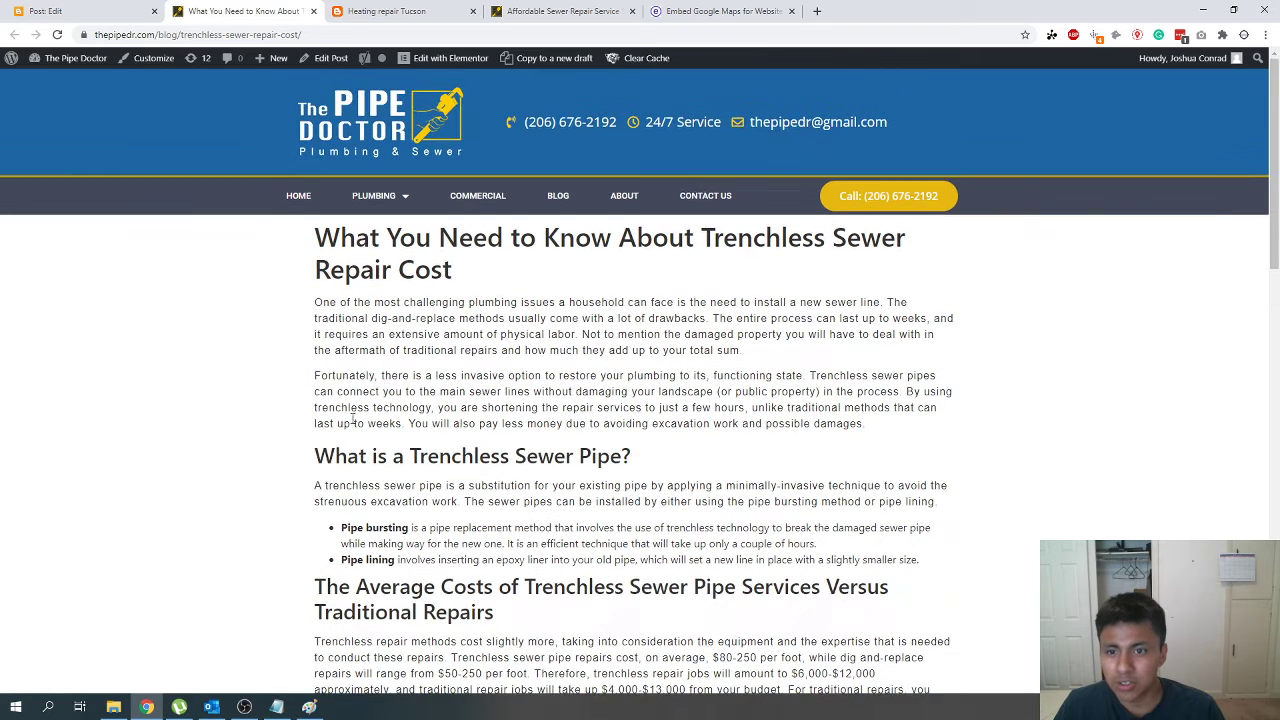
pyautogui.click(309, 707)
pyautogui.doubleClick(655, 430)
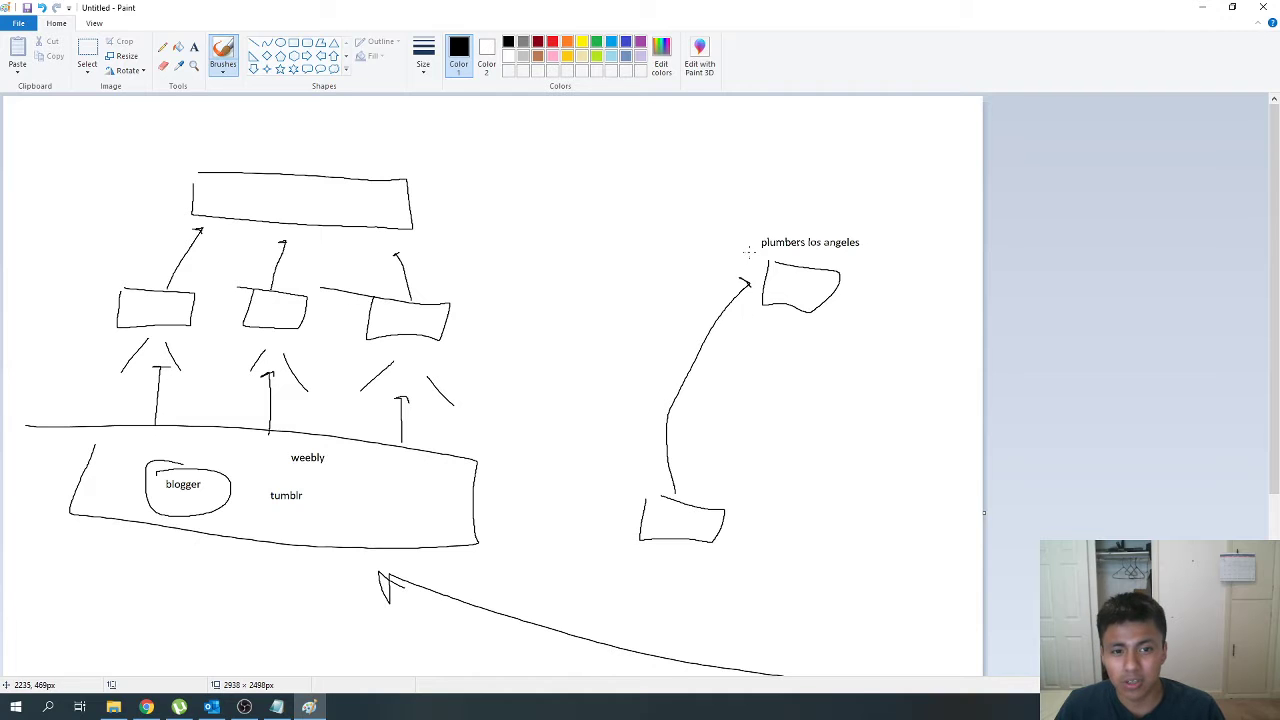
# Step: Underline 'plumbers los angeles', draw an X over the lower-right box and add a down arrow beside the keyword
pyautogui.moveTo(753, 251); pyautogui.dragTo(830, 249)
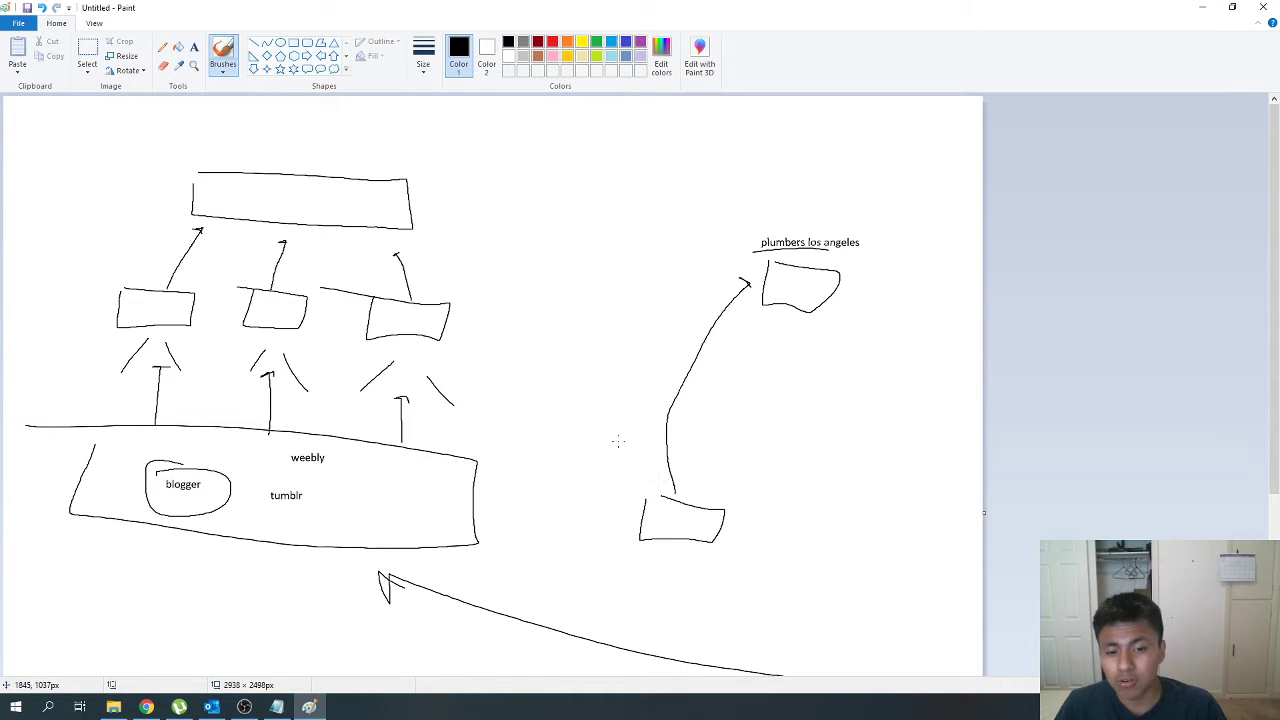
pyautogui.moveTo(618, 443); pyautogui.dragTo(767, 641)
pyautogui.moveTo(758, 441); pyautogui.dragTo(630, 584)
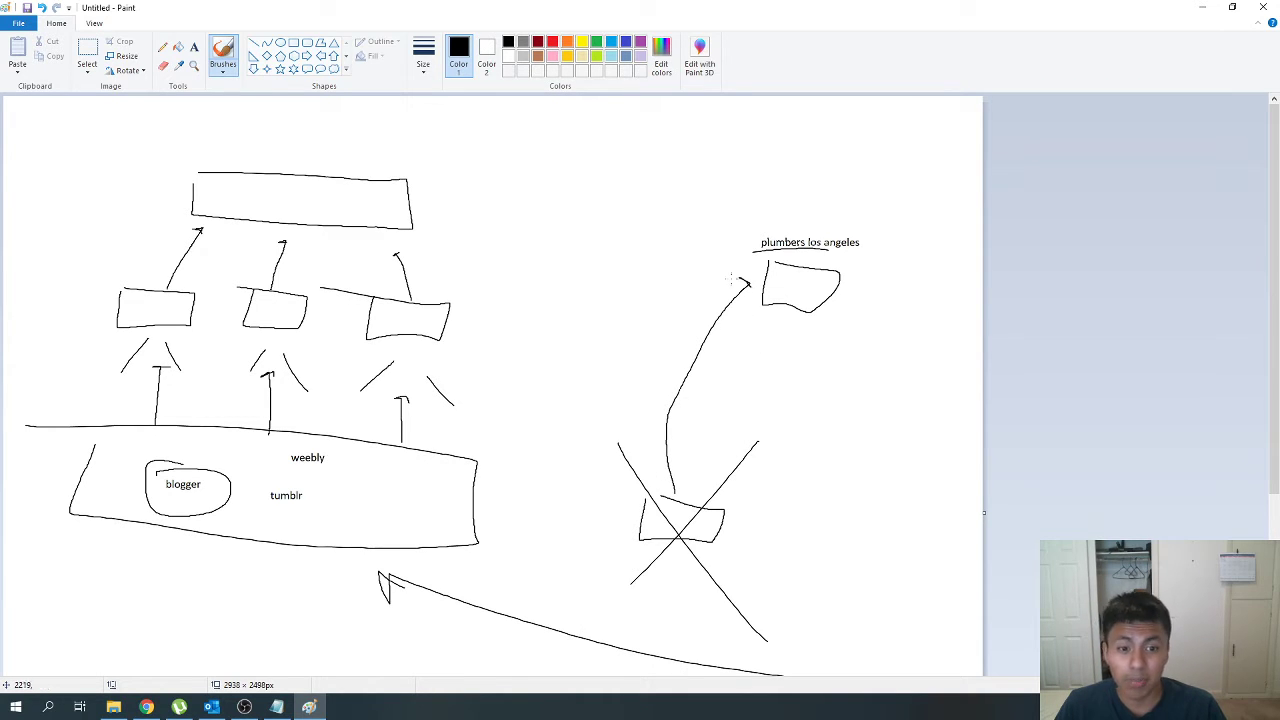
pyautogui.moveTo(711, 234)
pyautogui.mouseDown()
pyautogui.moveTo(703, 284)
pyautogui.moveTo(692, 279)
pyautogui.moveTo(710, 281)
pyautogui.mouseUp()
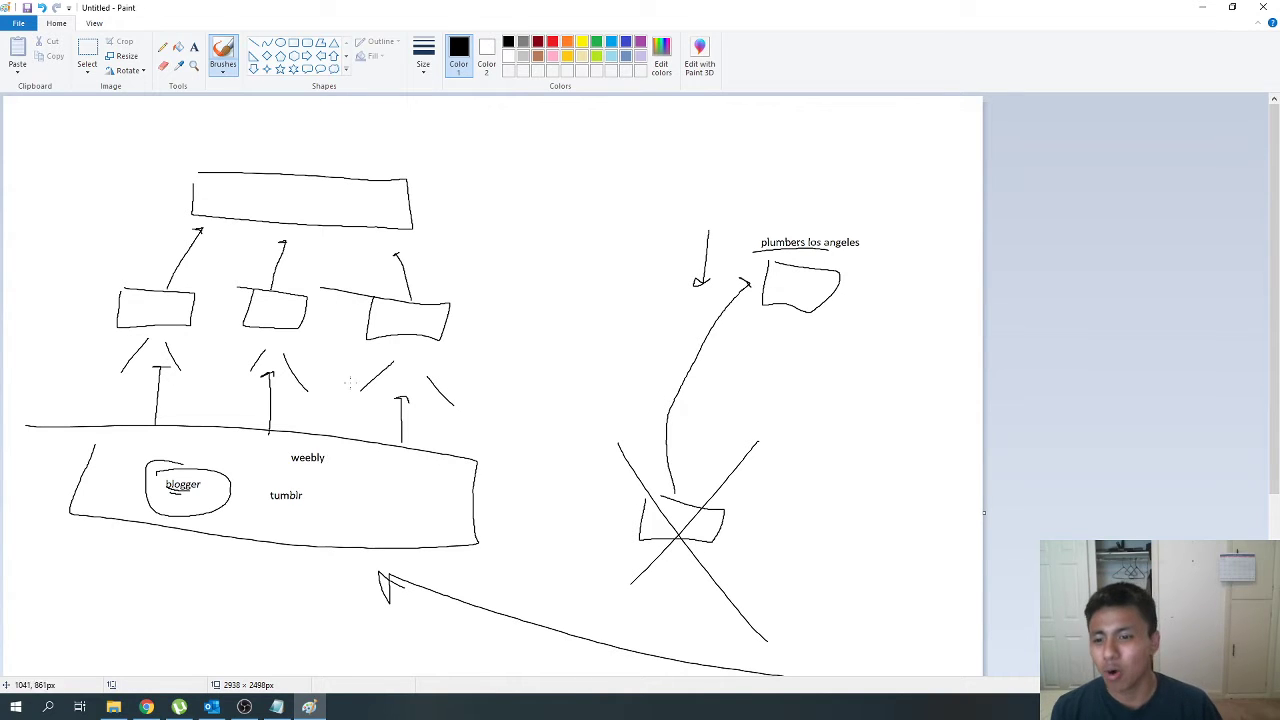
# Step: Underline 'tumblr' and 'weebly', stroke a line inside the top box, and sketch a box below the keyword box
pyautogui.moveTo(268, 501)
pyautogui.mouseDown()
pyautogui.moveTo(310, 513)
pyautogui.moveTo(336, 468)
pyautogui.mouseUp()
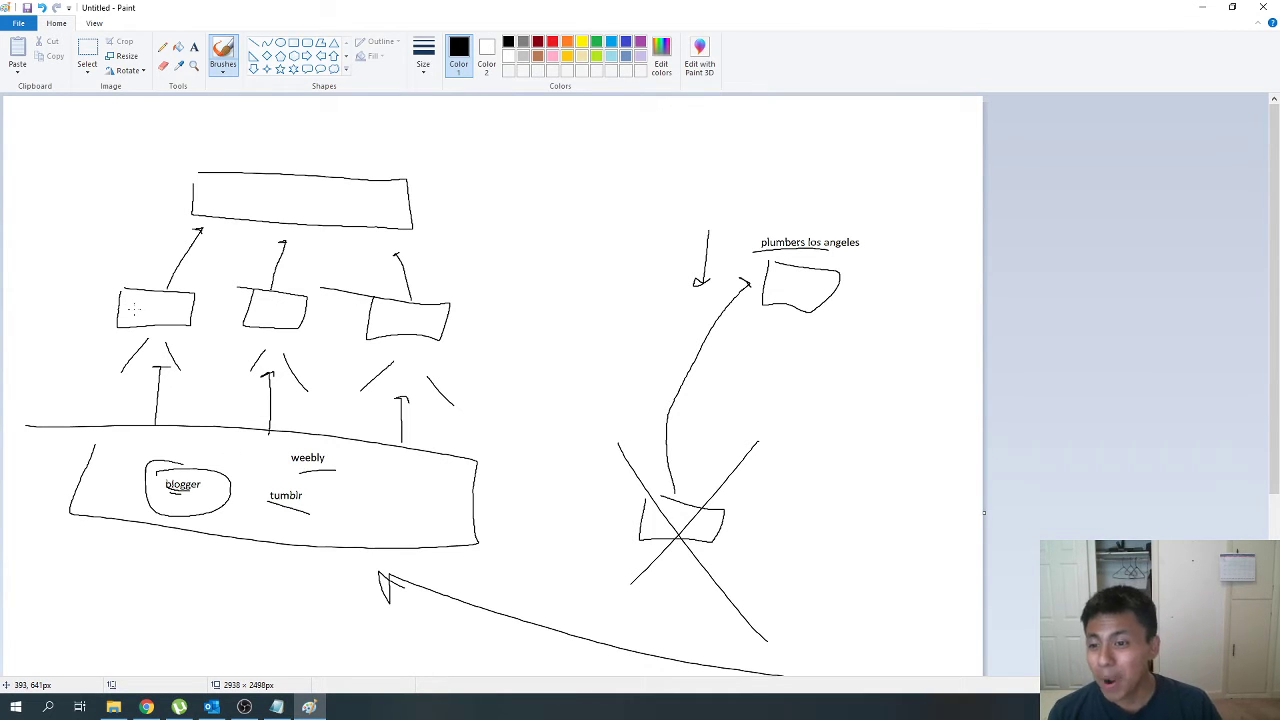
pyautogui.scroll(-2, 133, 330)
pyautogui.scroll(2, 132, 362)
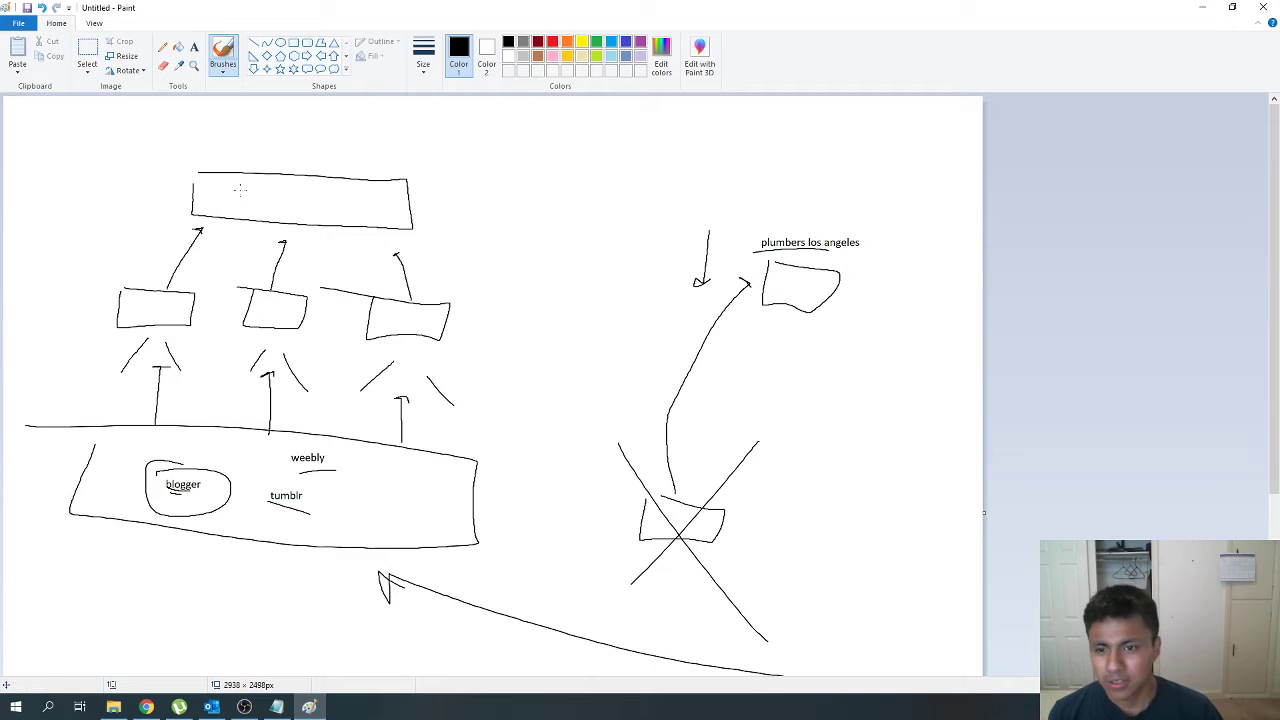
pyautogui.moveTo(243, 197); pyautogui.dragTo(368, 201)
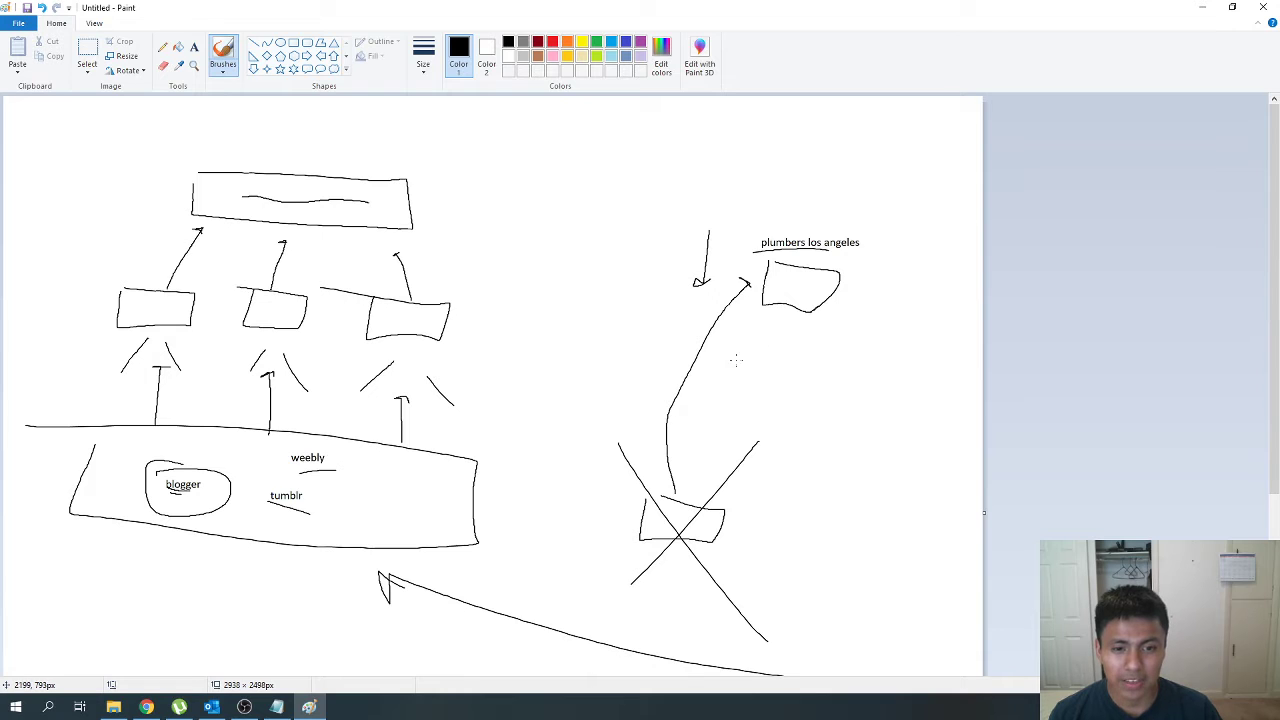
pyautogui.moveTo(734, 368)
pyautogui.mouseDown()
pyautogui.moveTo(820, 378)
pyautogui.moveTo(760, 366)
pyautogui.moveTo(770, 372)
pyautogui.mouseUp()
# Step: Label the new box 'what is plumbing?' with the Text tool
pyautogui.click(194, 47)
pyautogui.click(832, 399)
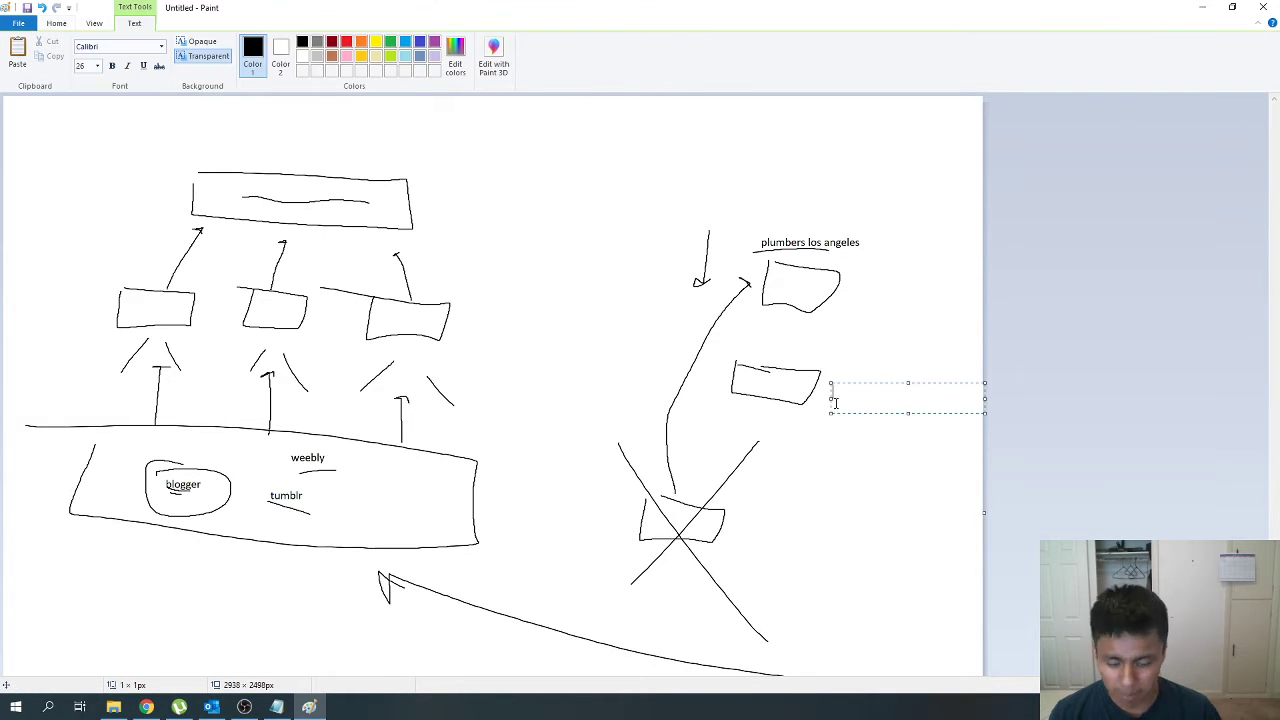
pyautogui.write('what is plumbing?')
pyautogui.click(491, 343)
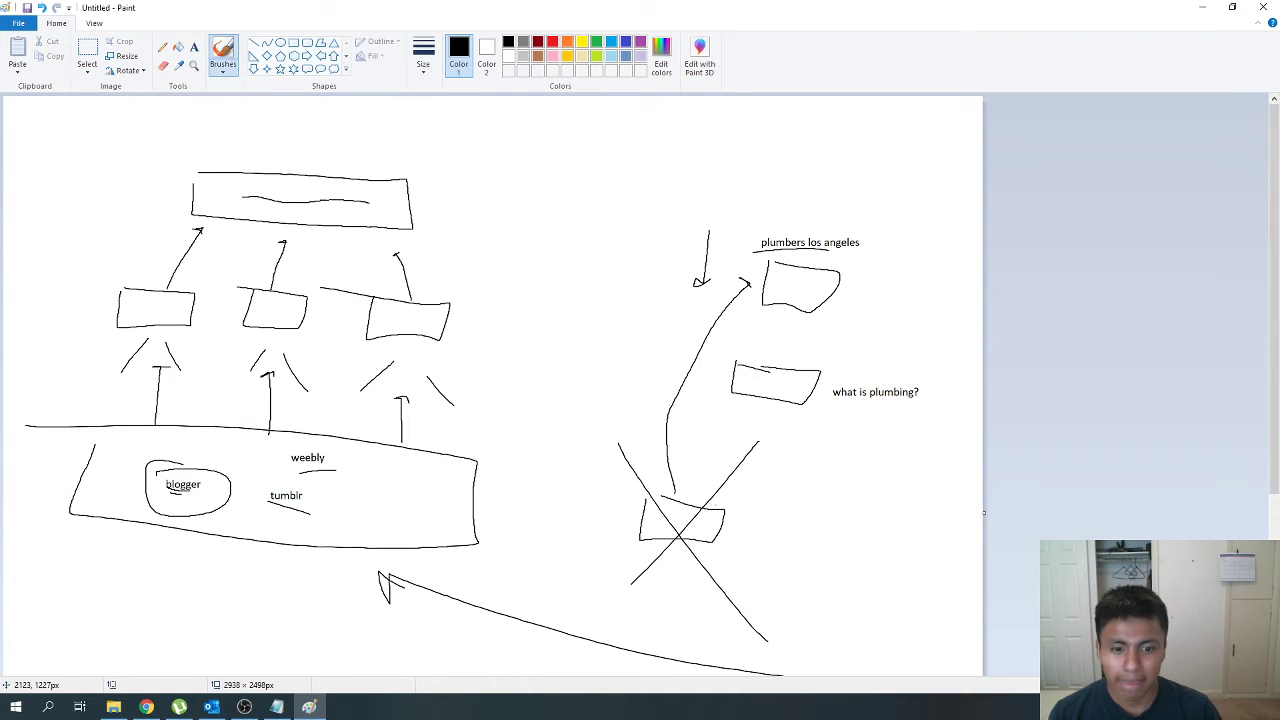
# Step: Draw three arrows from the crossed-out box up to the new box and outline it
pyautogui.moveTo(718, 512)
pyautogui.mouseDown()
pyautogui.moveTo(767, 462)
pyautogui.moveTo(769, 419)
pyautogui.mouseUp()
pyautogui.moveTo(680, 497); pyautogui.dragTo(716, 414)
pyautogui.moveTo(722, 515); pyautogui.dragTo(800, 425)
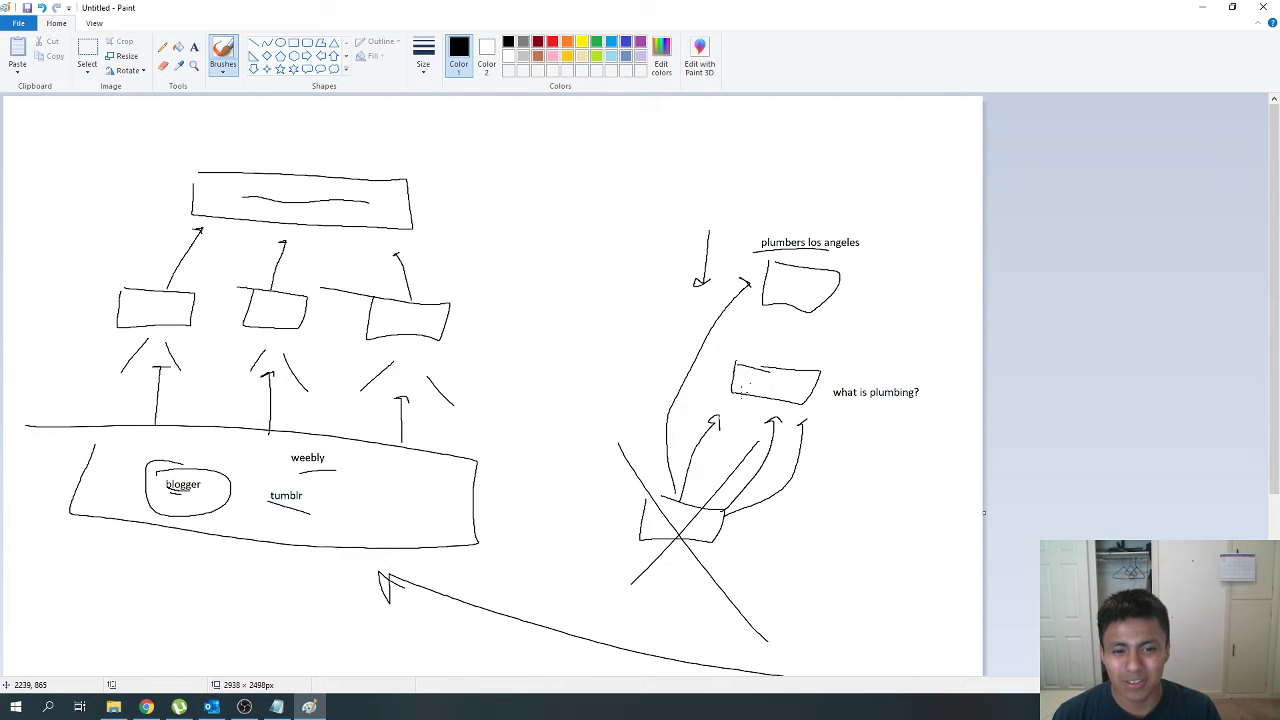
pyautogui.moveTo(738, 366)
pyautogui.mouseDown()
pyautogui.moveTo(802, 377)
pyautogui.moveTo(812, 404)
pyautogui.moveTo(738, 397)
pyautogui.moveTo(789, 316)
pyautogui.moveTo(797, 330)
pyautogui.mouseUp()
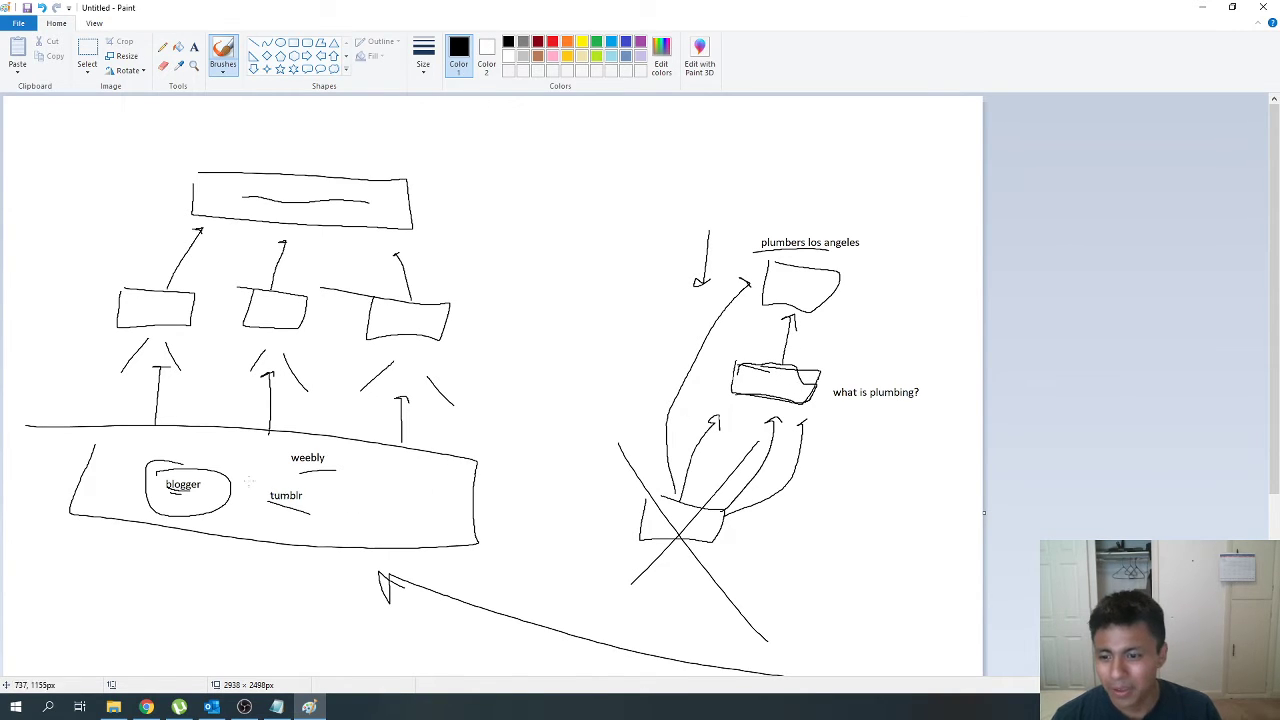
pyautogui.moveTo(489, 14); pyautogui.dragTo(1022, 382)
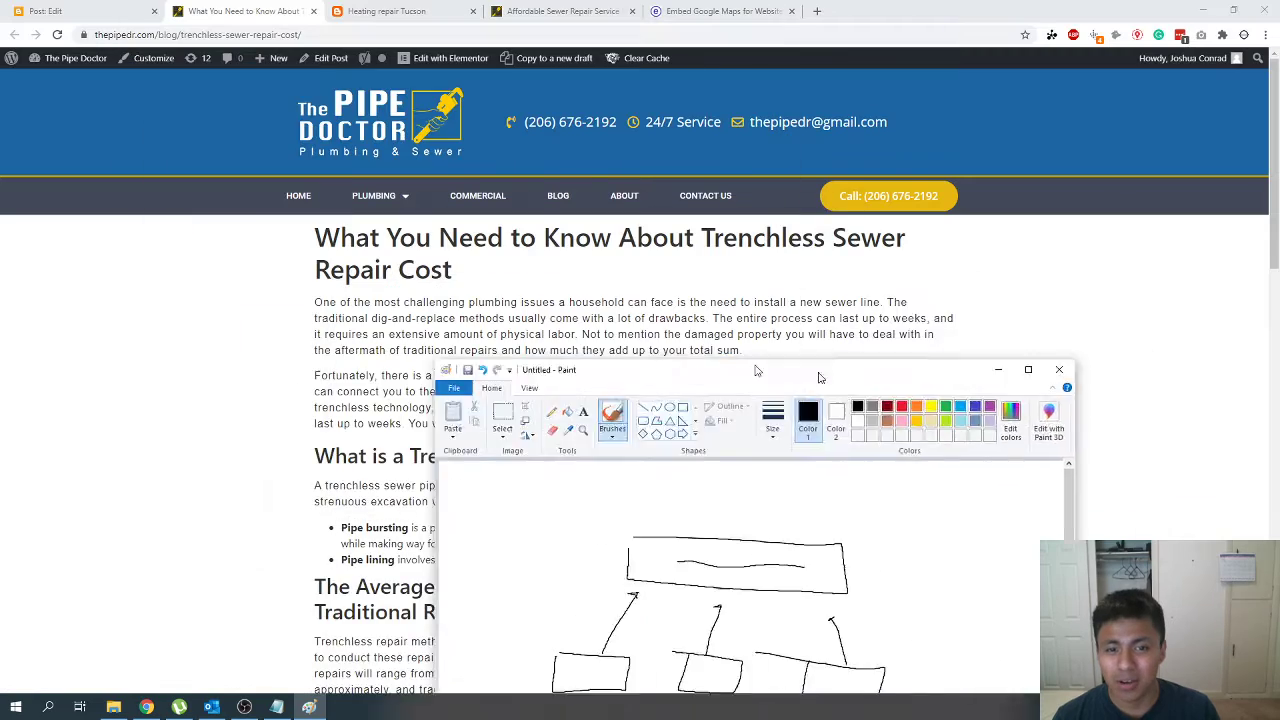
# Step: Add 'Full-Service Plumbing Company Seattle' on a new line under The Pipe Doctor
pyautogui.click(490, 380)
pyautogui.click(387, 11)
pyautogui.click(75, 8)
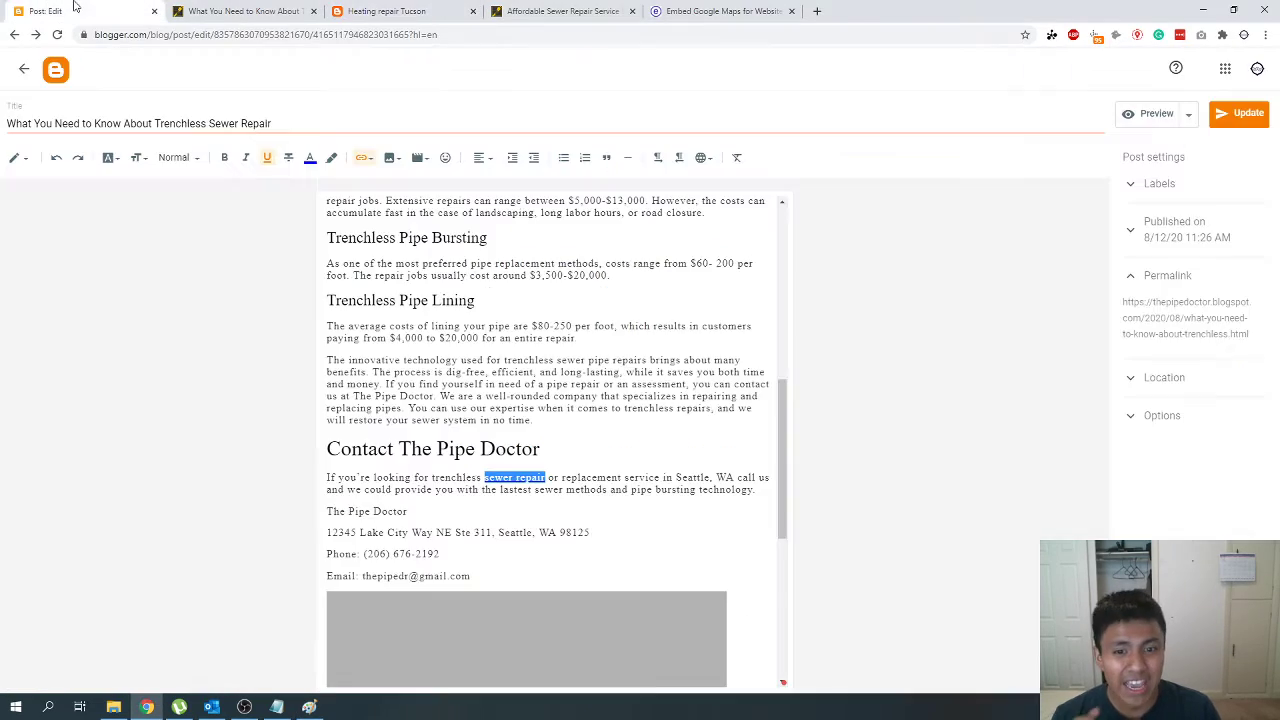
pyautogui.scroll(6, 417, 509)
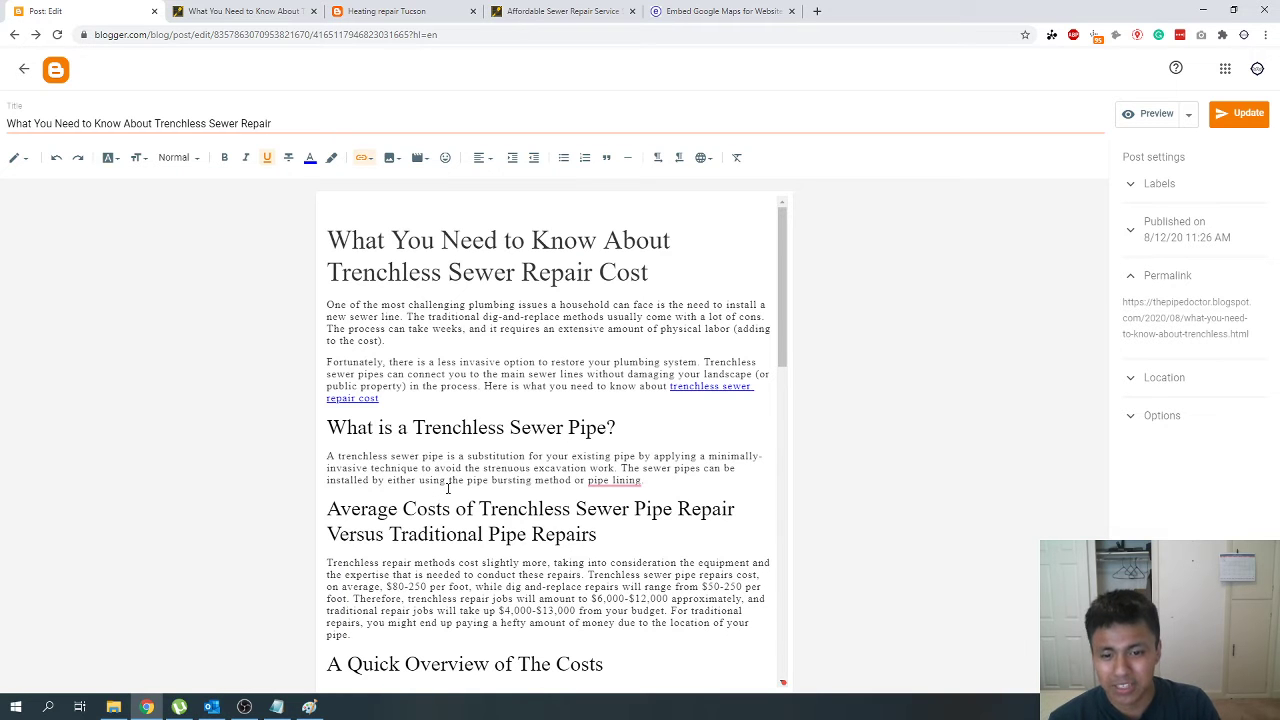
pyautogui.scroll(-3, 447, 487)
pyautogui.scroll(-4, 447, 487)
pyautogui.click(466, 438)
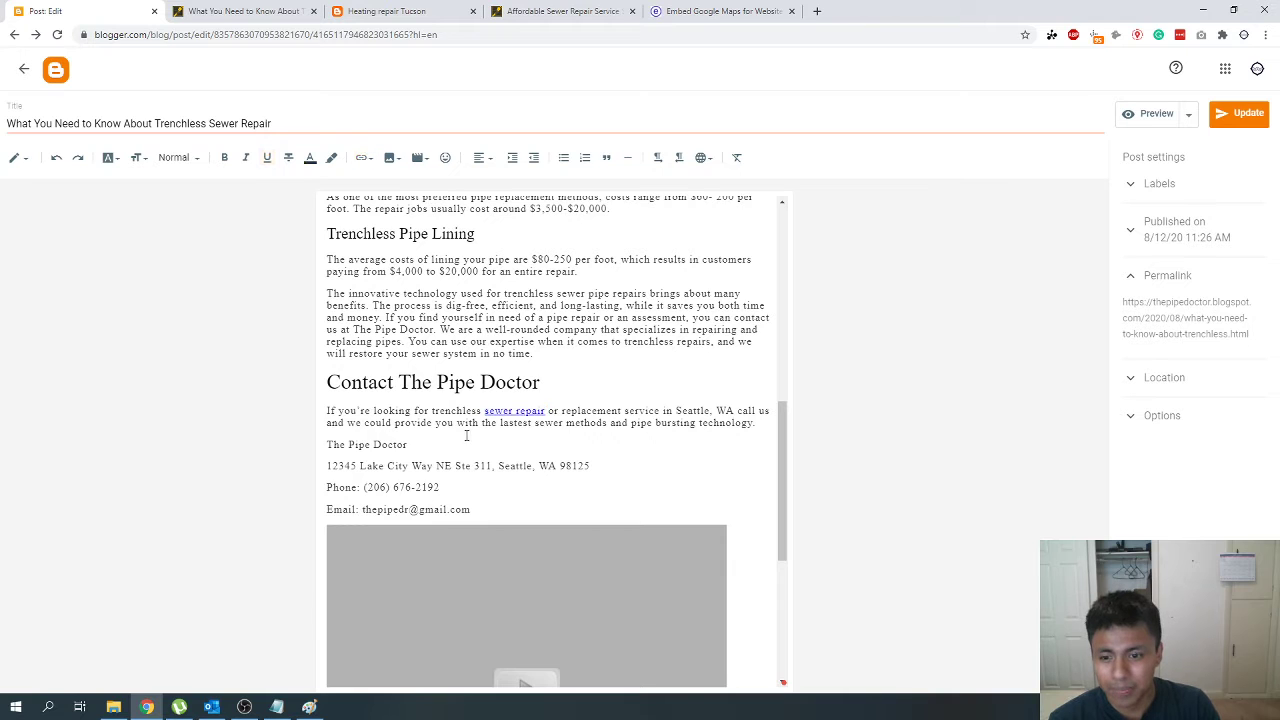
pyautogui.press('Return')
pyautogui.write('Full-Service ')
pyautogui.write('Plumbing')
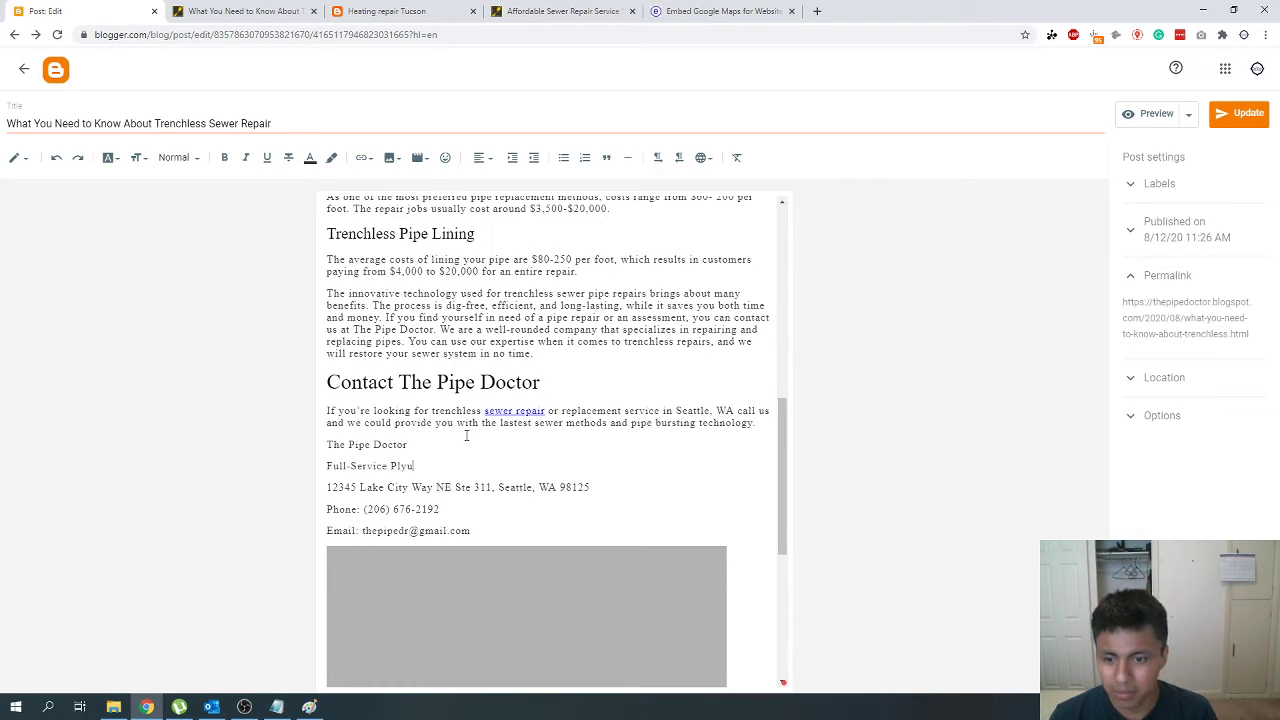
pyautogui.write(' Company Seattle')
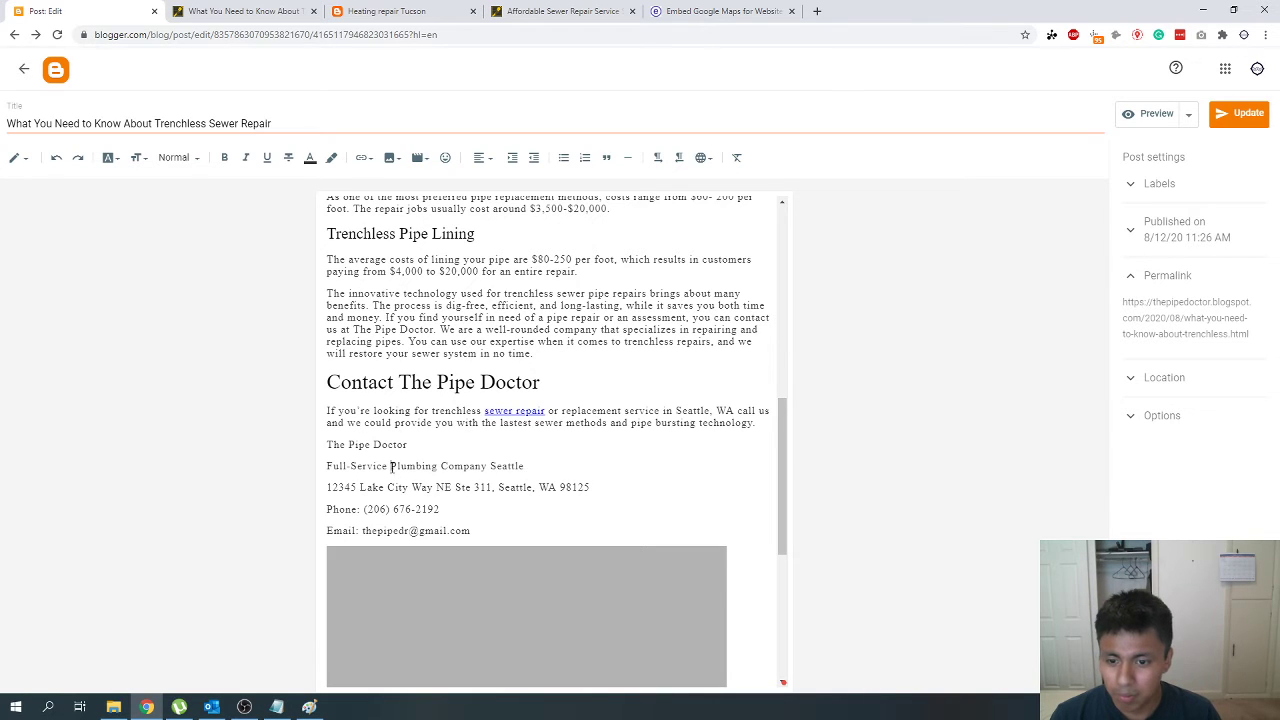
# Step: Check the new tagline line and the 'sewer repair' link text in the contact paragraph
pyautogui.moveTo(393, 467); pyautogui.dragTo(527, 464)
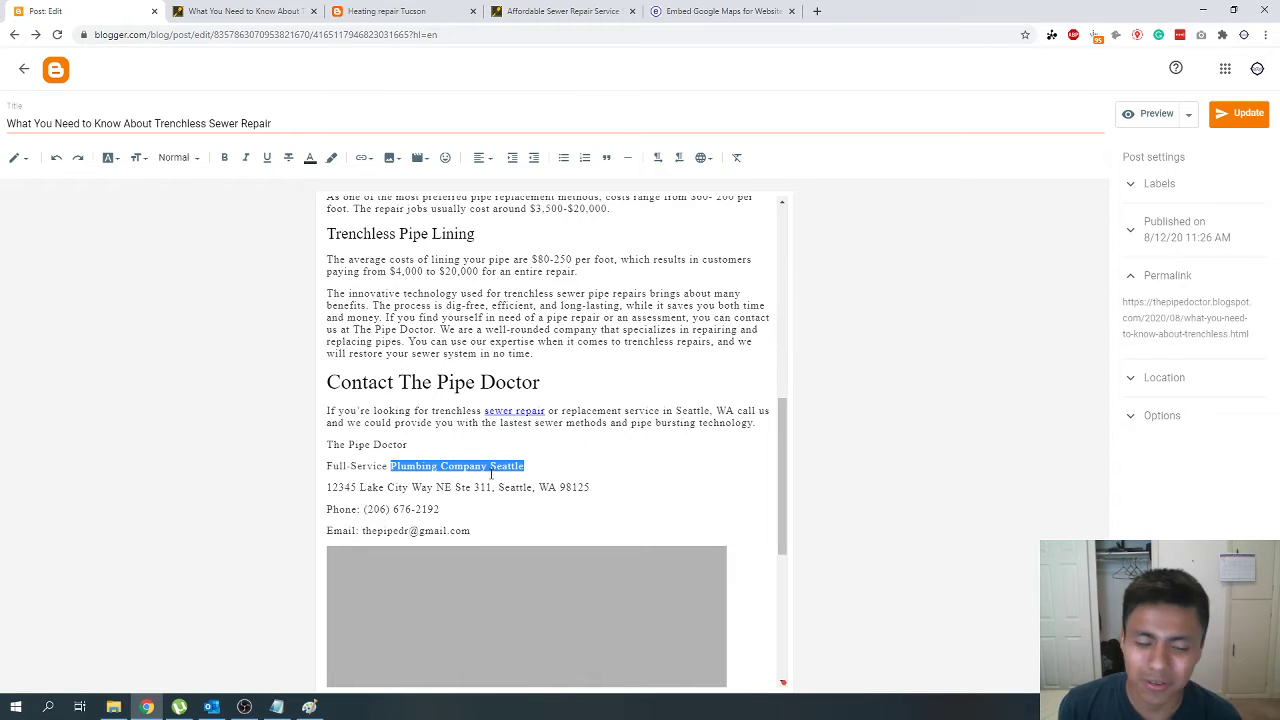
pyautogui.click(470, 467)
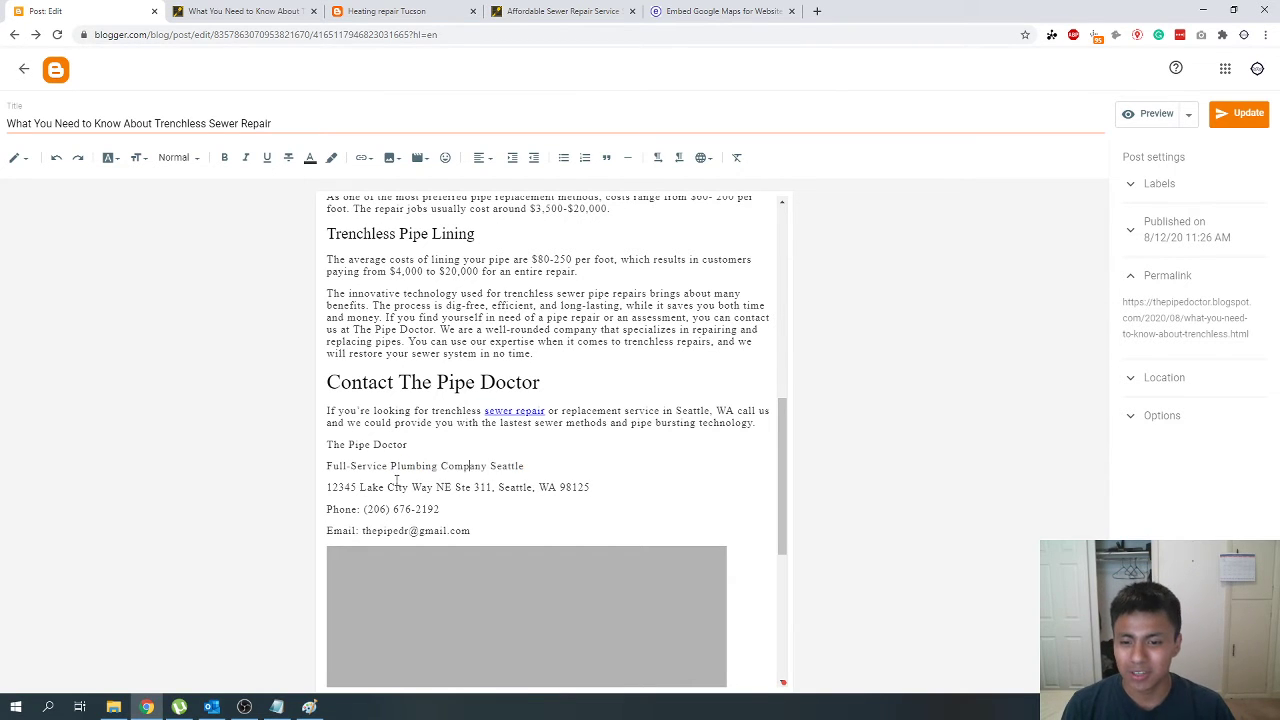
pyautogui.tripleClick(324, 467)
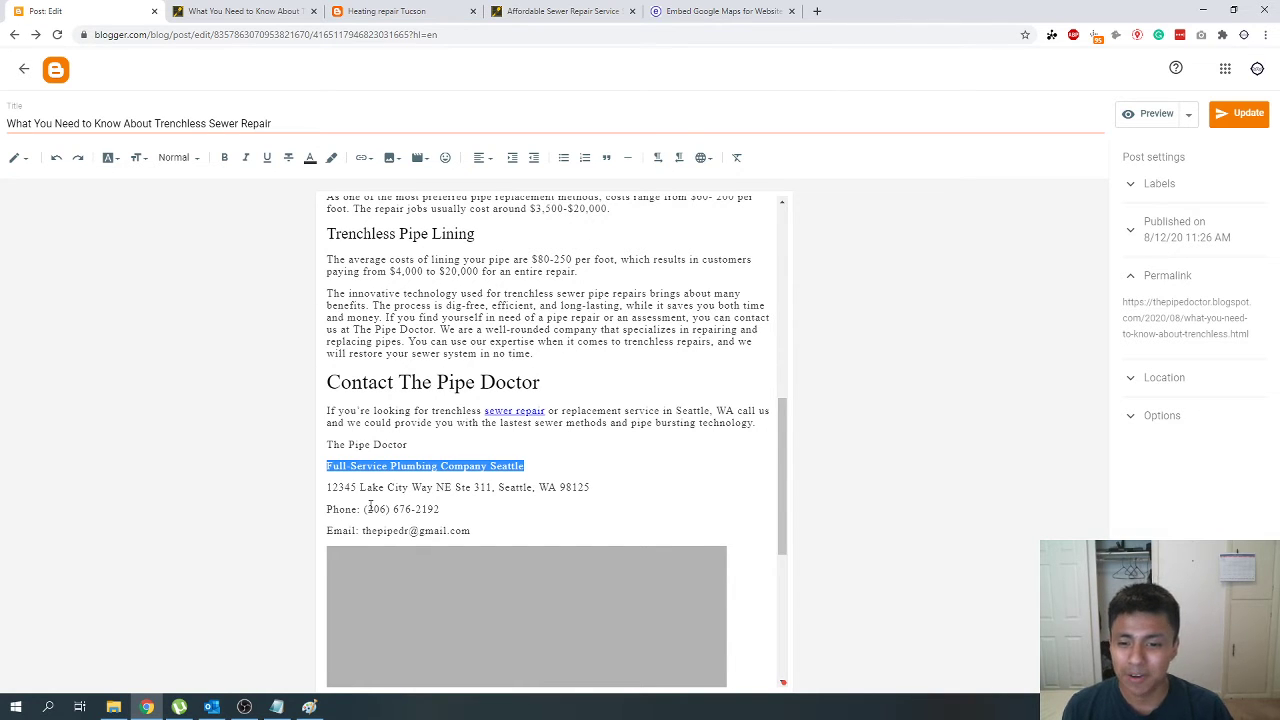
pyautogui.click(434, 467)
pyautogui.tripleClick(516, 411)
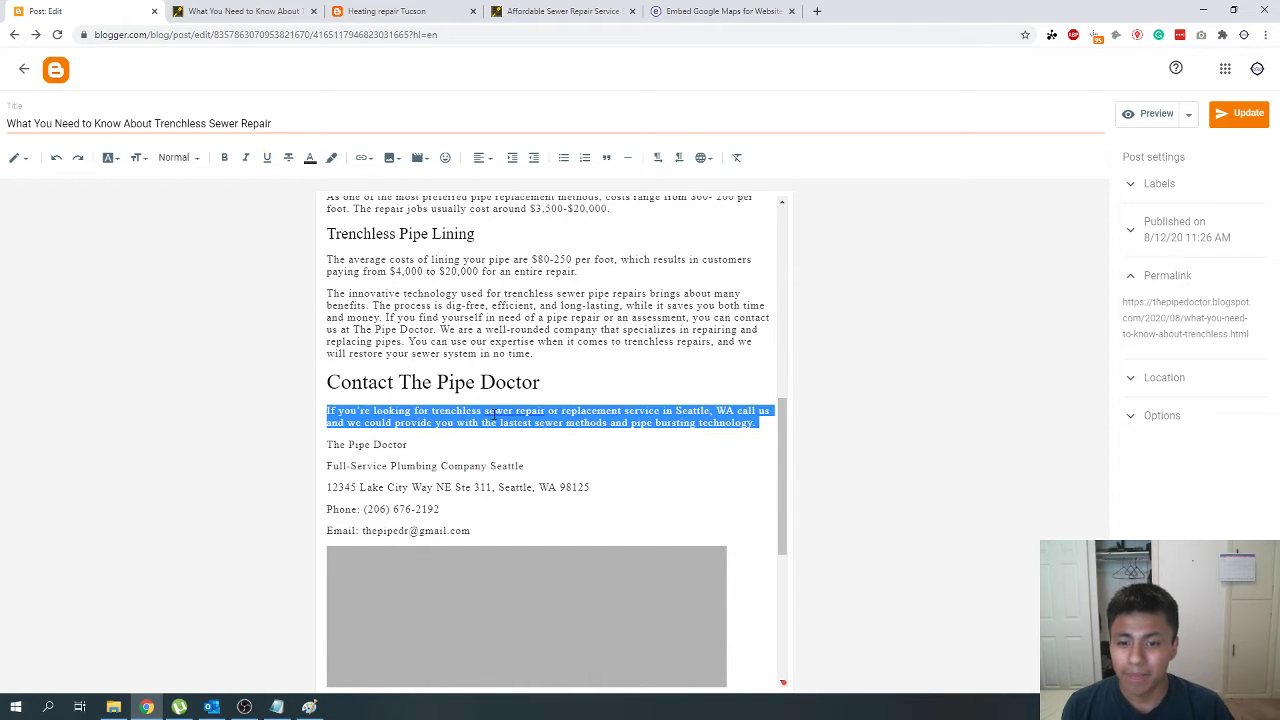
pyautogui.moveTo(485, 411); pyautogui.dragTo(545, 412)
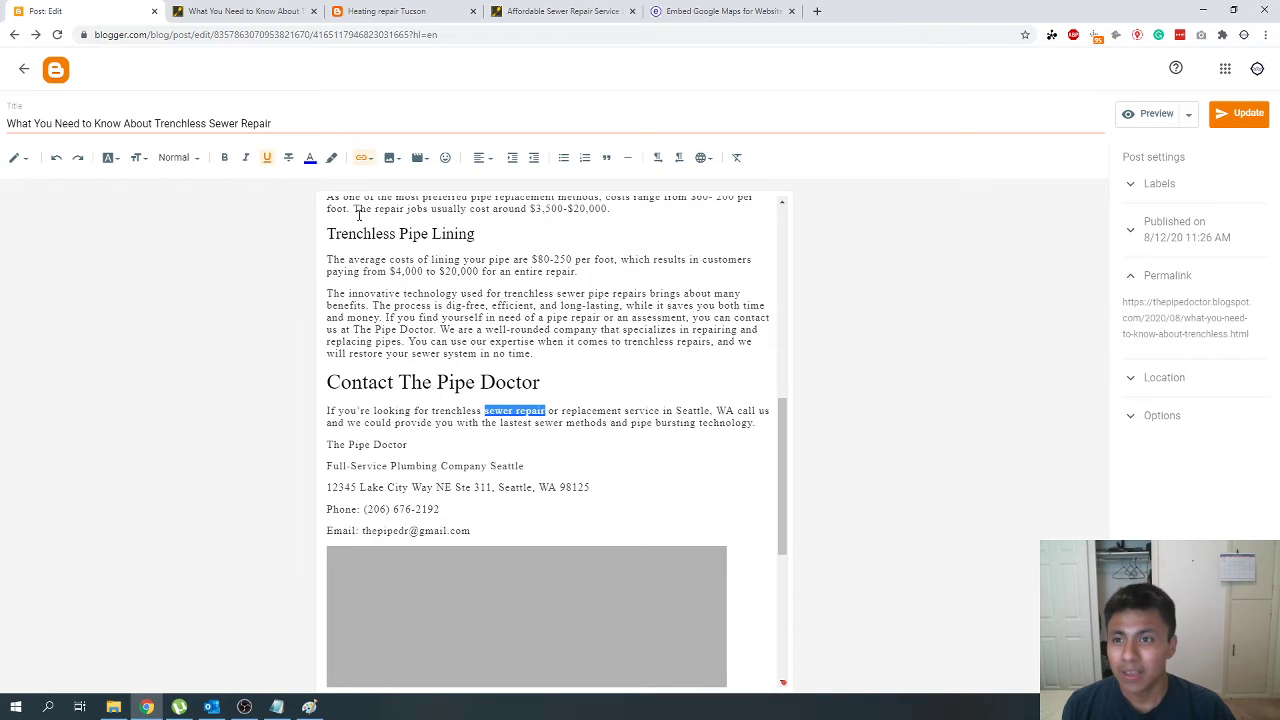
pyautogui.hotkey('ctrl', 't')
# Step: Run a Google search for 'sewer repair seattle' and scan the results
pyautogui.write('sewer repair')
pyautogui.press('Return')
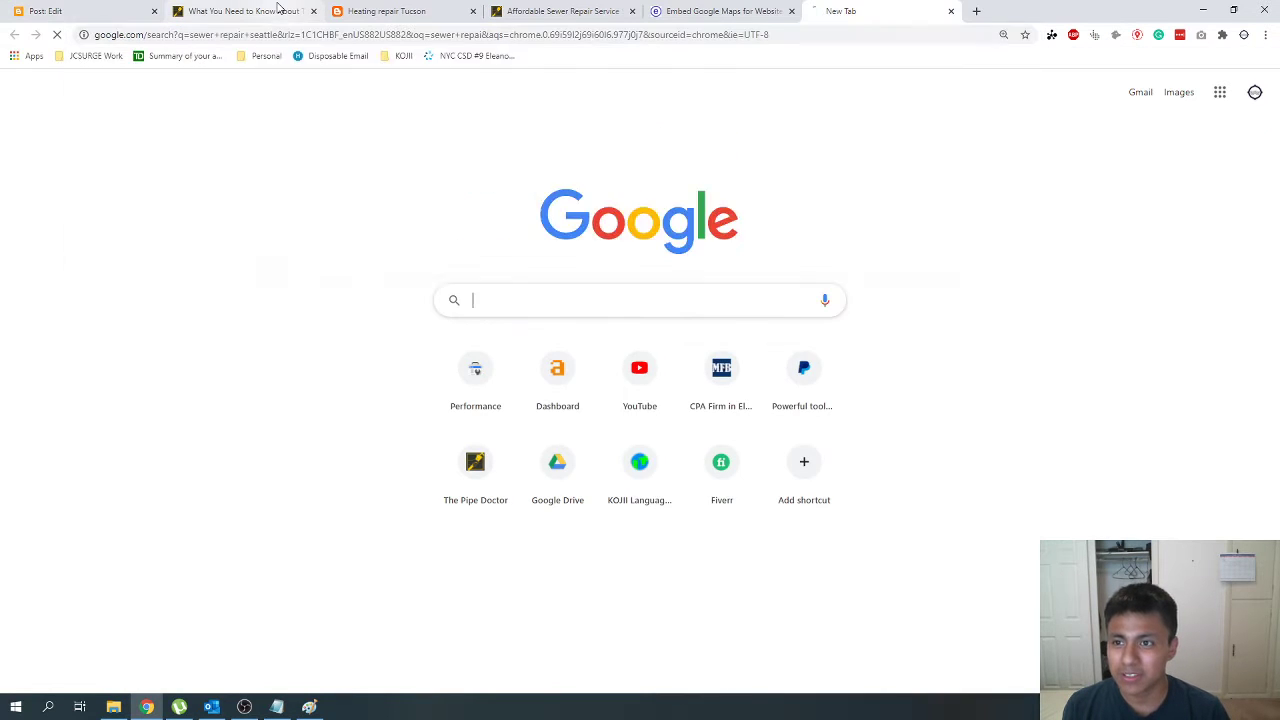
pyautogui.scroll(-10, 325, 450)
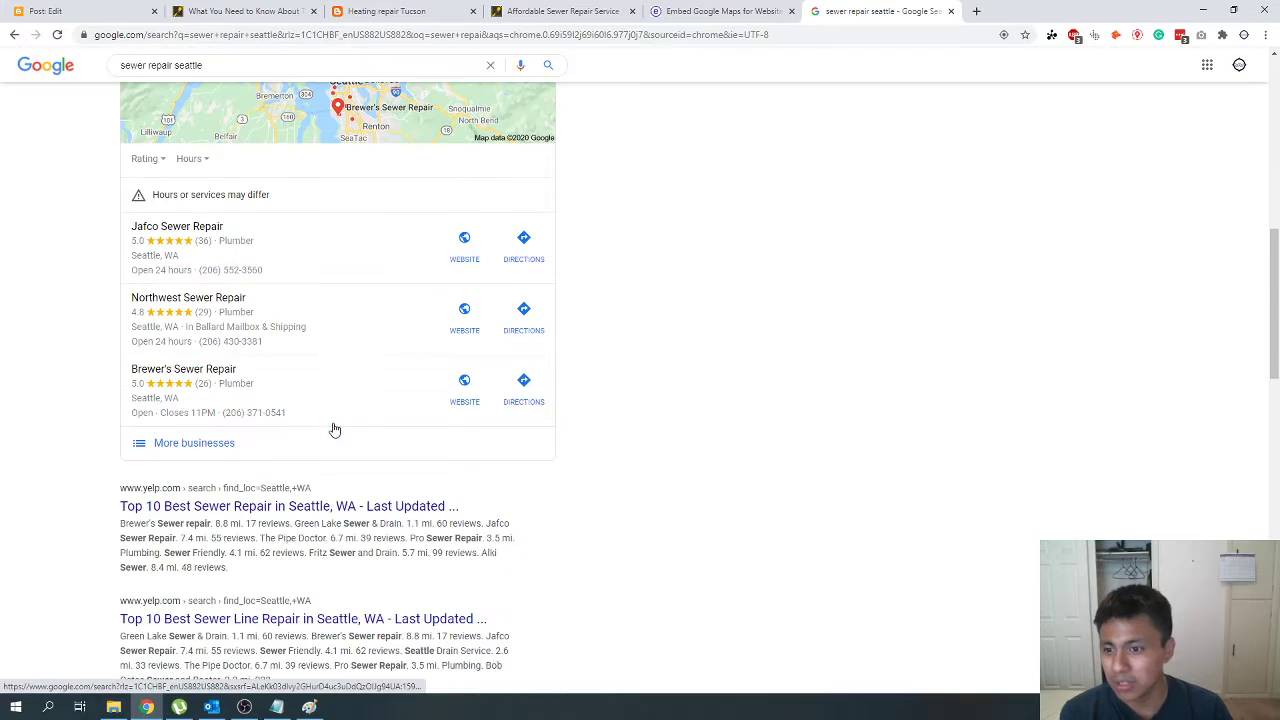
pyautogui.scroll(-7, 335, 430)
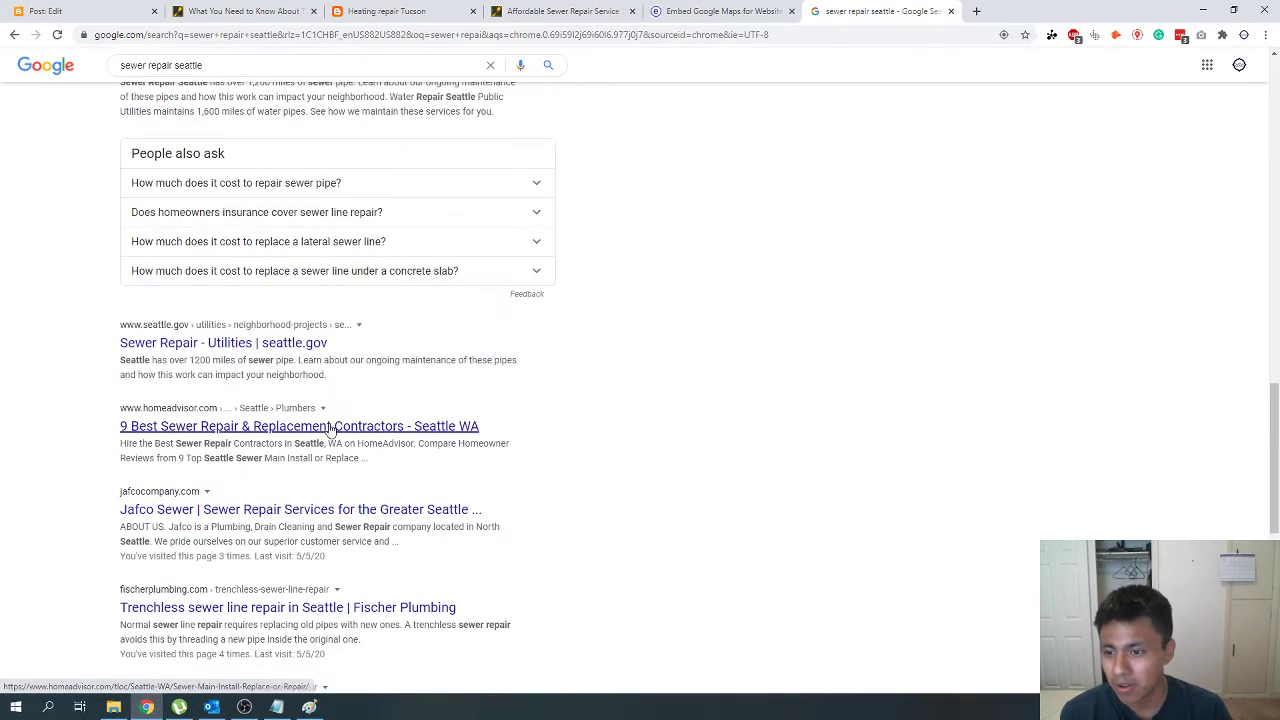
pyautogui.scroll(7, 330, 428)
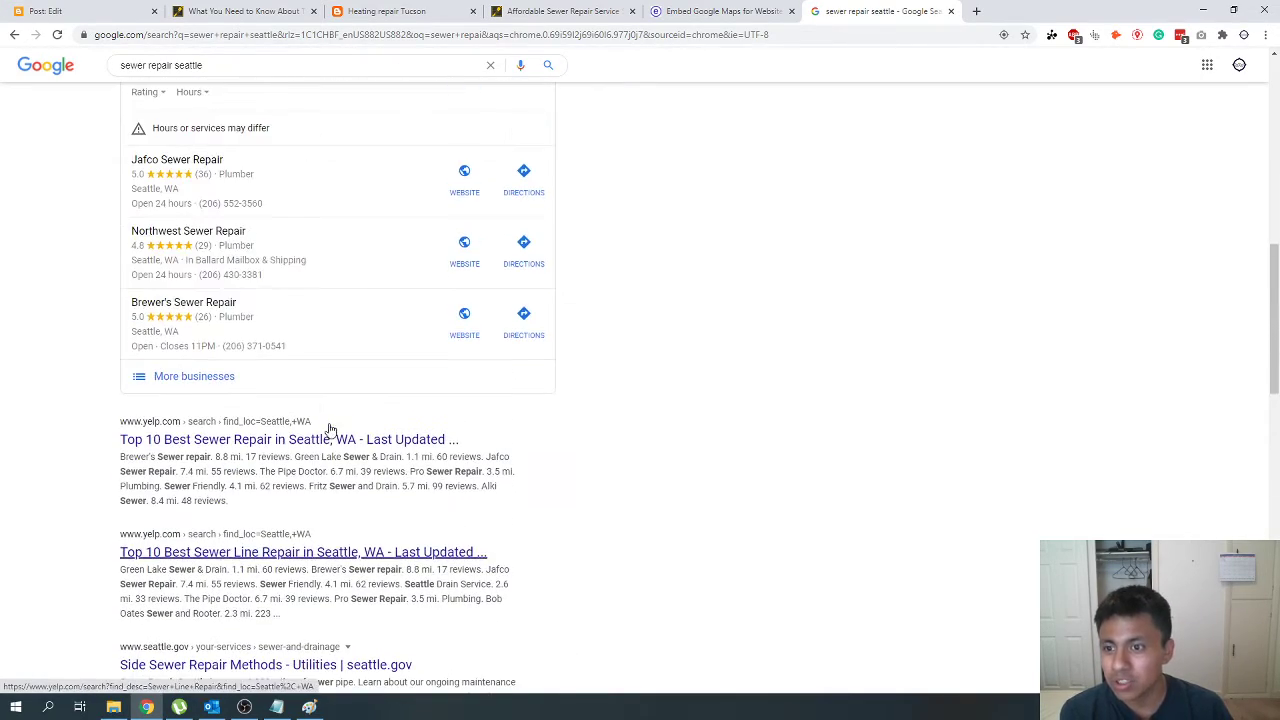
# Step: Open the full local business listings and find 'pipe' on the page
pyautogui.click(283, 375)
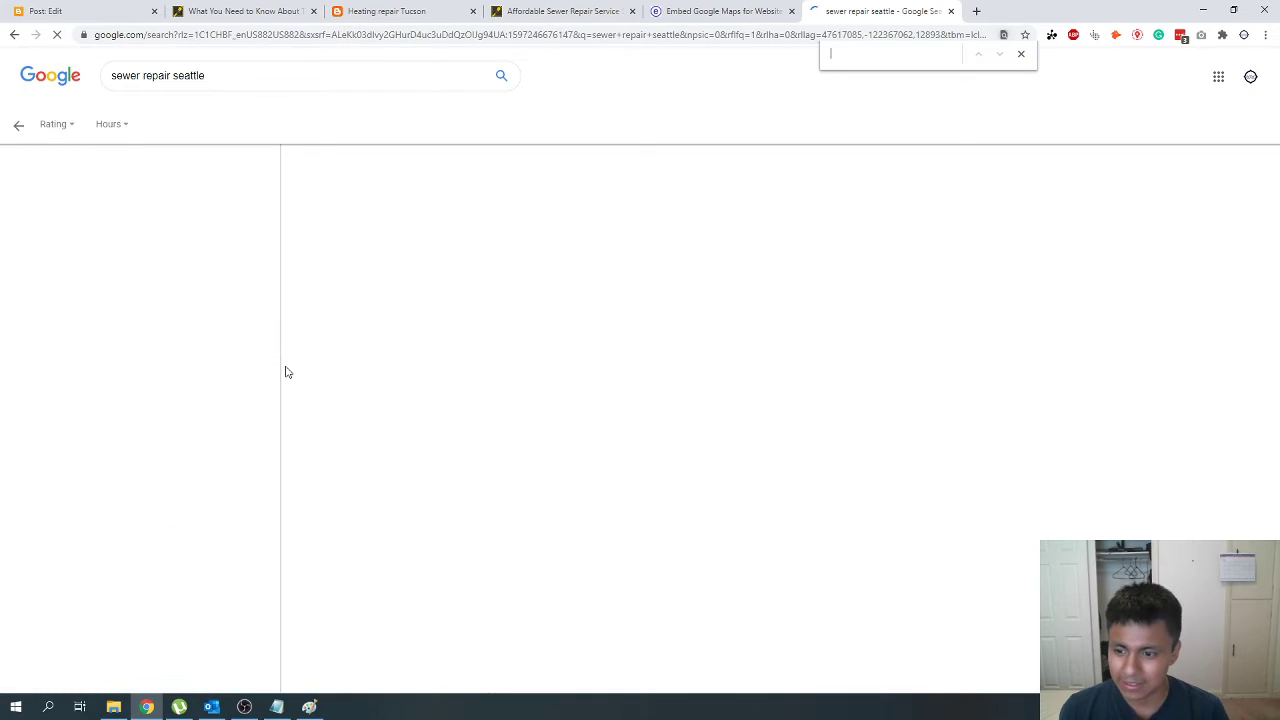
pyautogui.hotkey('ctrl', 'f')
pyautogui.write('thes')
pyautogui.press('BackSpace')
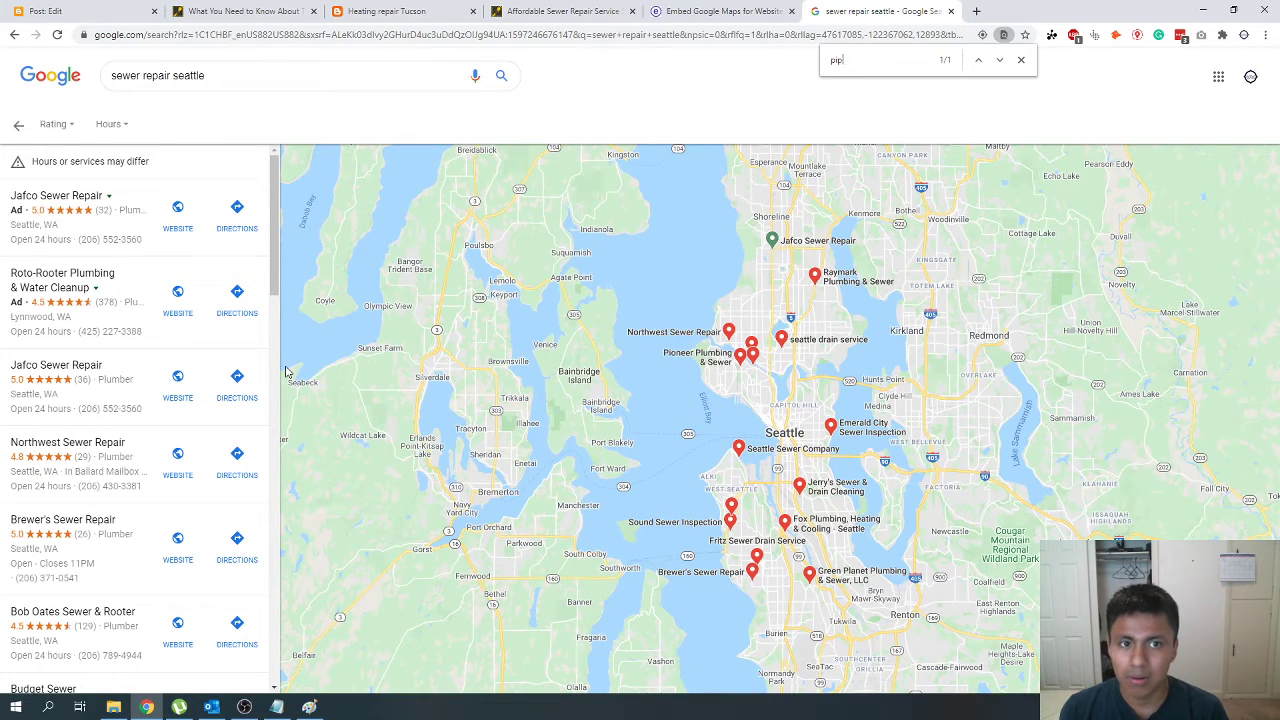
pyautogui.press('BackSpace')
pyautogui.press('BackSpace')
pyautogui.press('BackSpace')
pyautogui.press('BackSpace')
pyautogui.press('BackSpace')
pyautogui.write('pipe')
# Step: Browse the next page of business listings, then return to the post editor
pyautogui.scroll(-5, 163, 622)
pyautogui.scroll(-4, 163, 622)
pyautogui.click(180, 634)
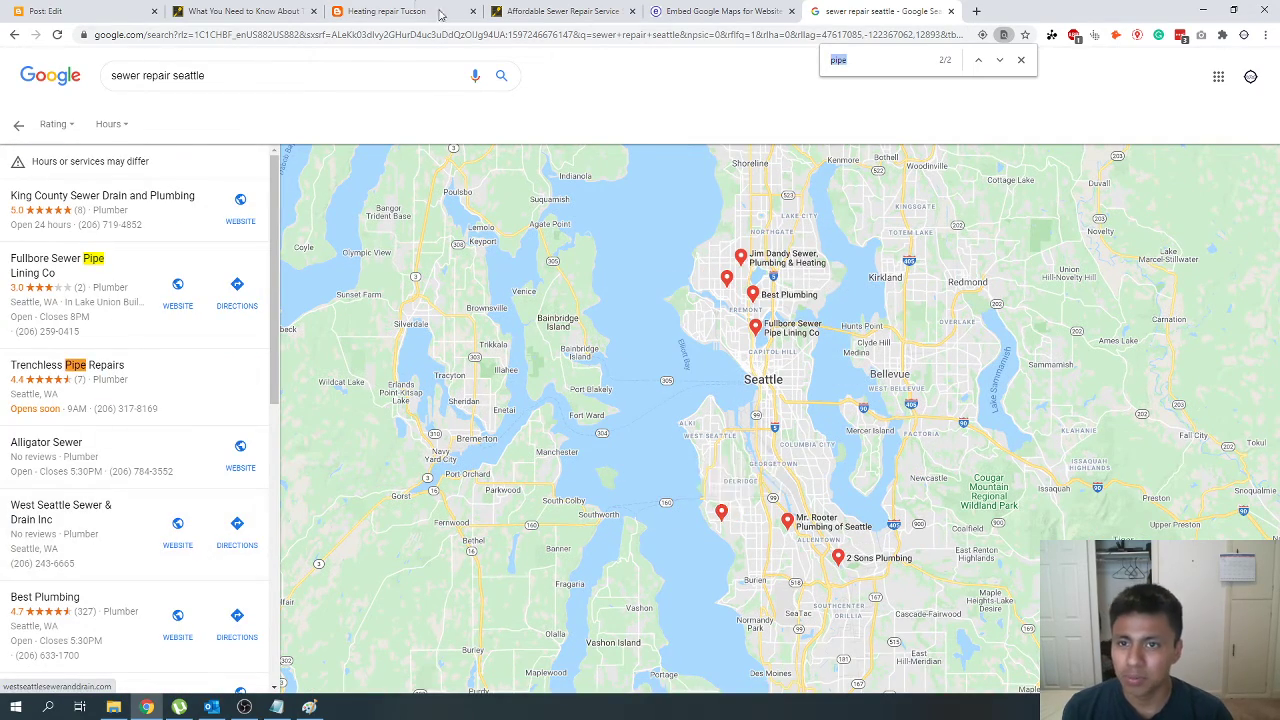
pyautogui.click(186, 12)
pyautogui.click(45, 11)
# Step: Compare the post's contact paragraph with the client's live article text
pyautogui.click(363, 410)
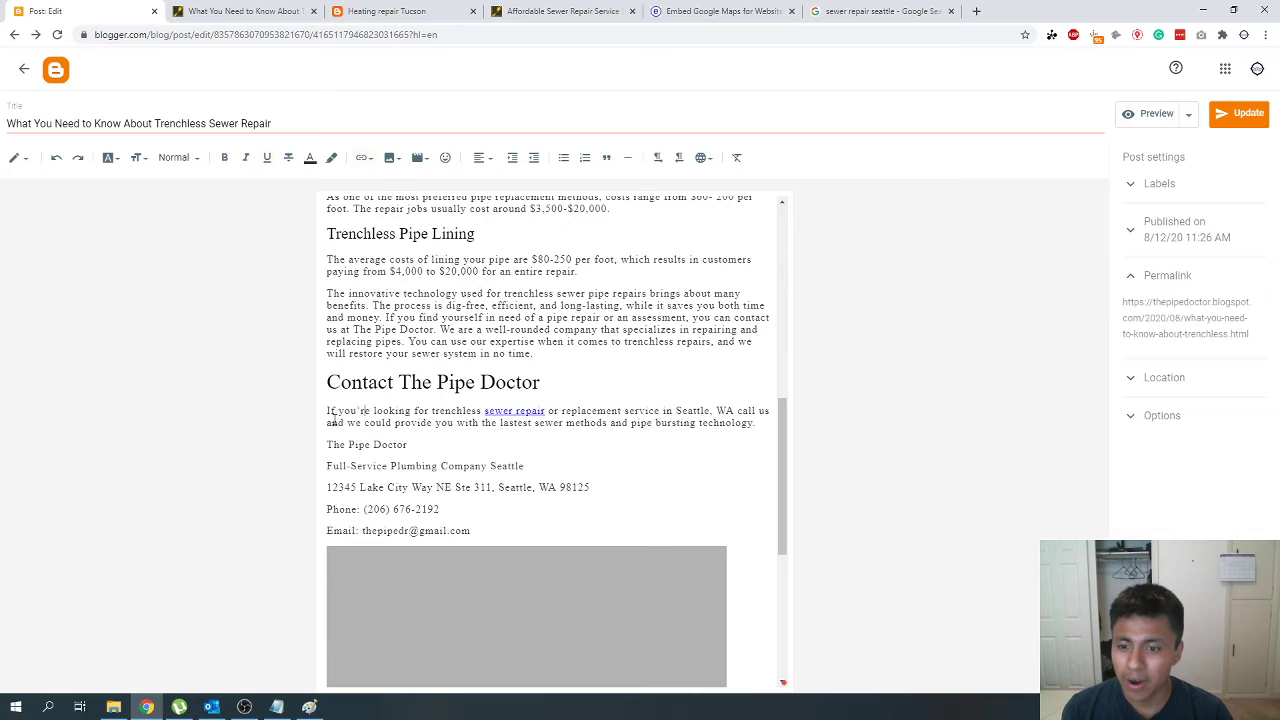
pyautogui.moveTo(327, 410); pyautogui.dragTo(505, 466)
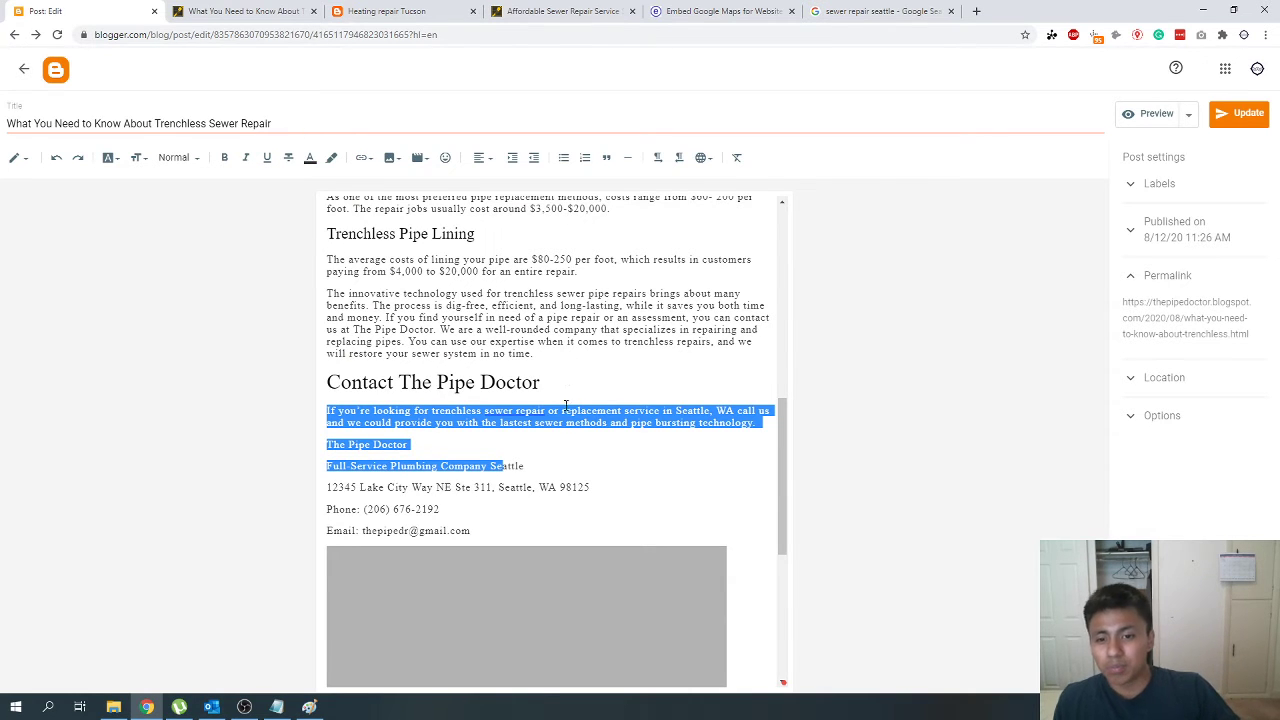
pyautogui.click(560, 459)
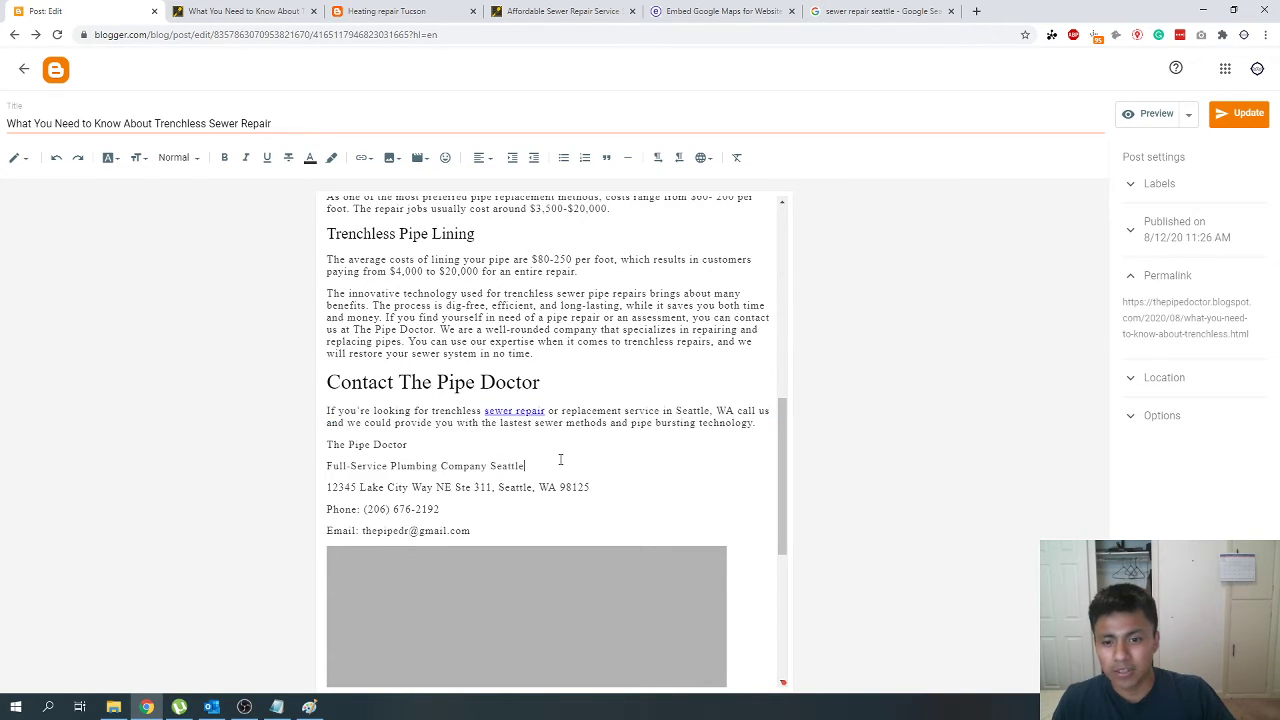
pyautogui.click(300, 11)
pyautogui.scroll(-3, 320, 147)
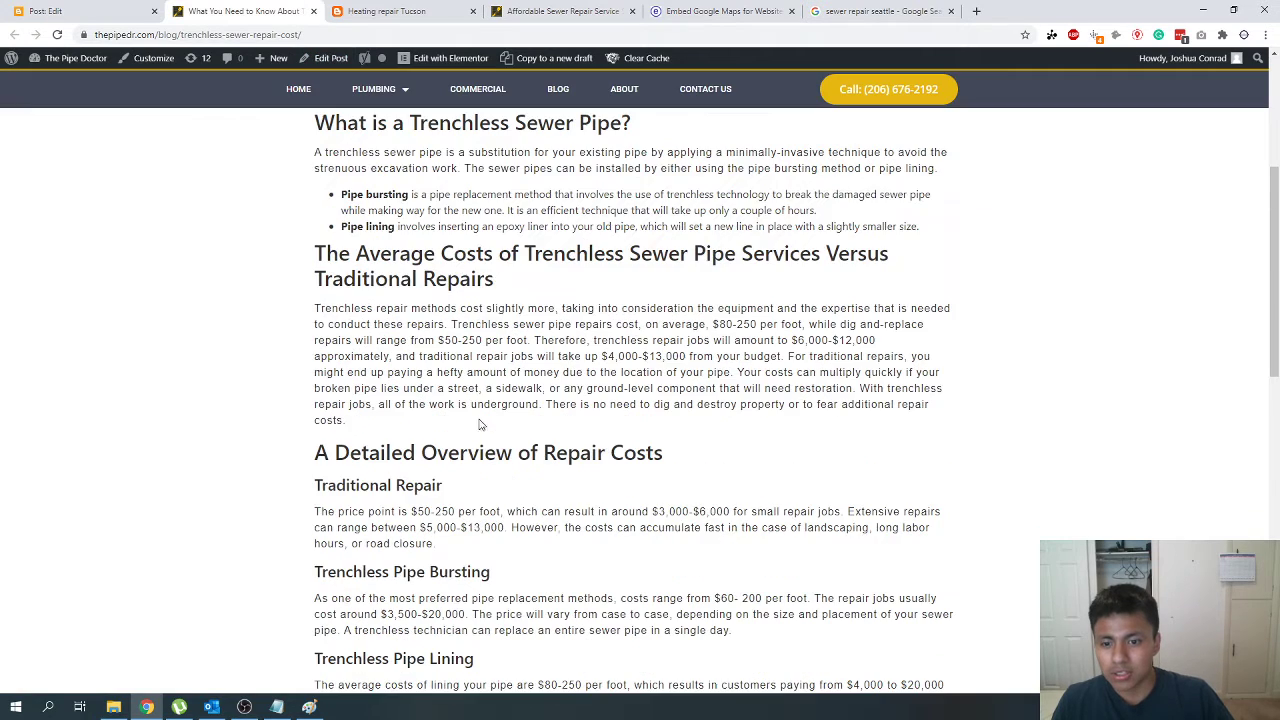
pyautogui.moveTo(341, 194); pyautogui.dragTo(678, 525)
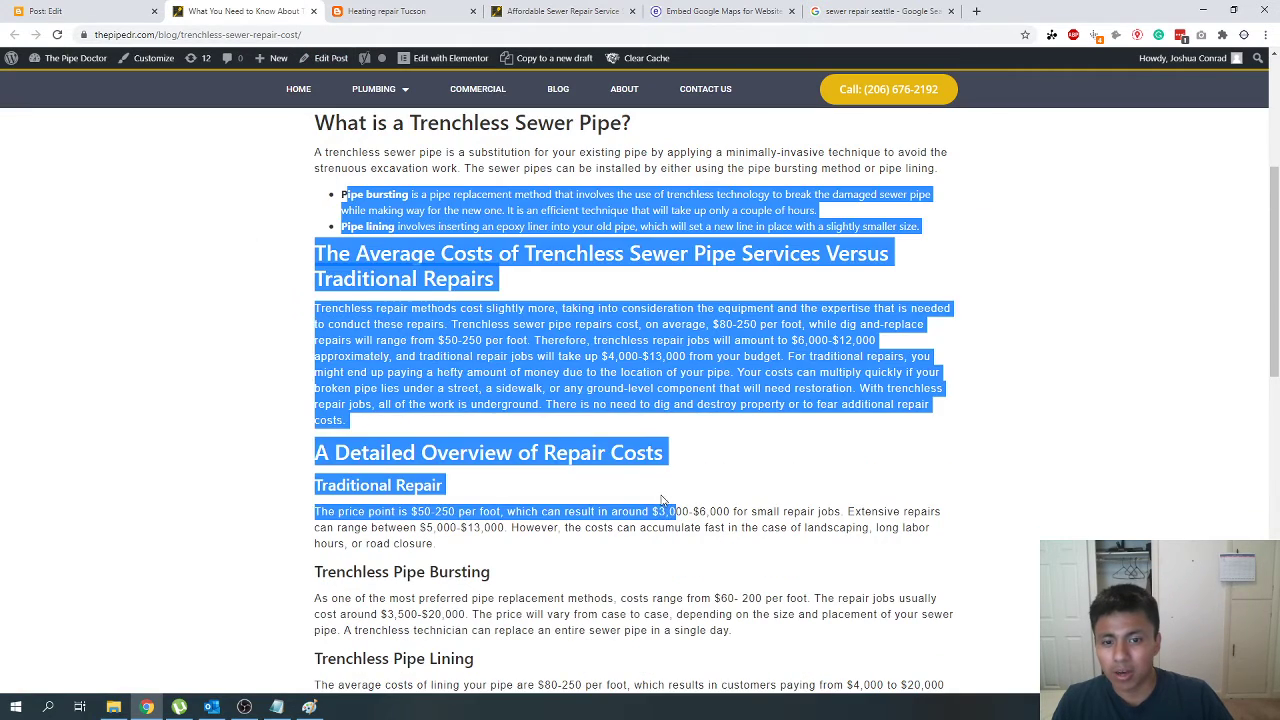
pyautogui.scroll(4, 678, 525)
pyautogui.click(745, 313)
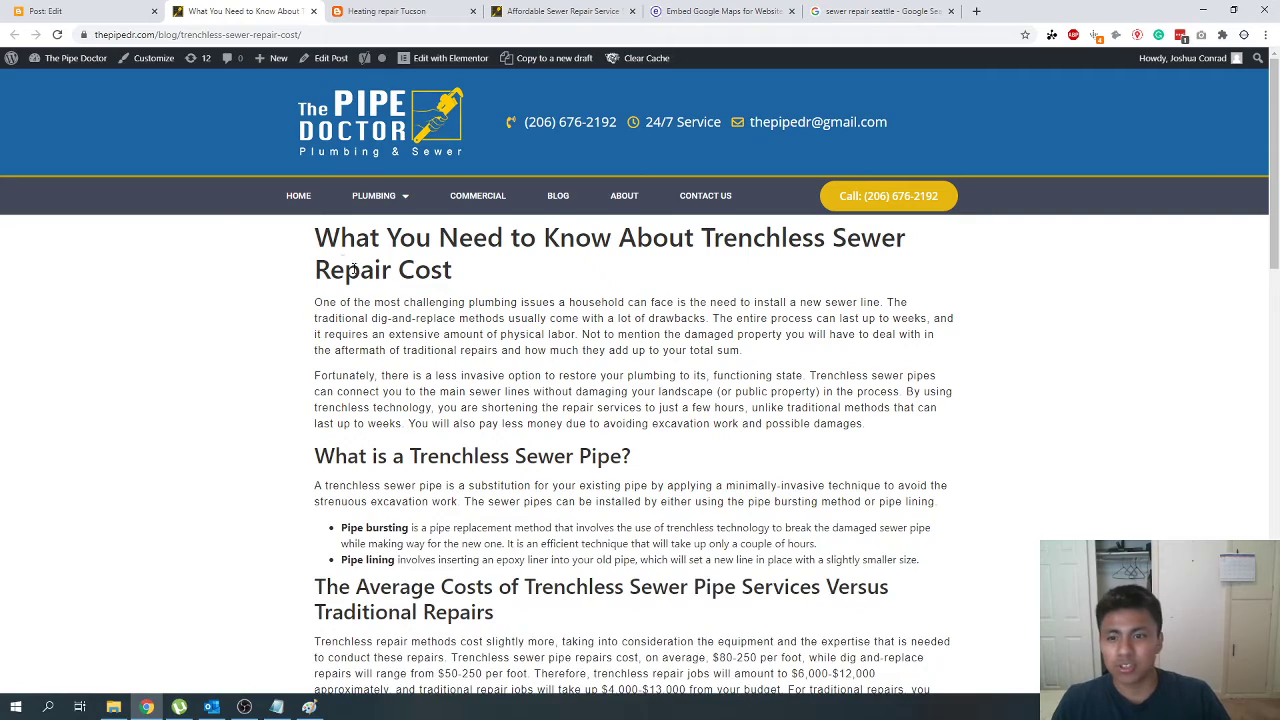
pyautogui.click(88, 10)
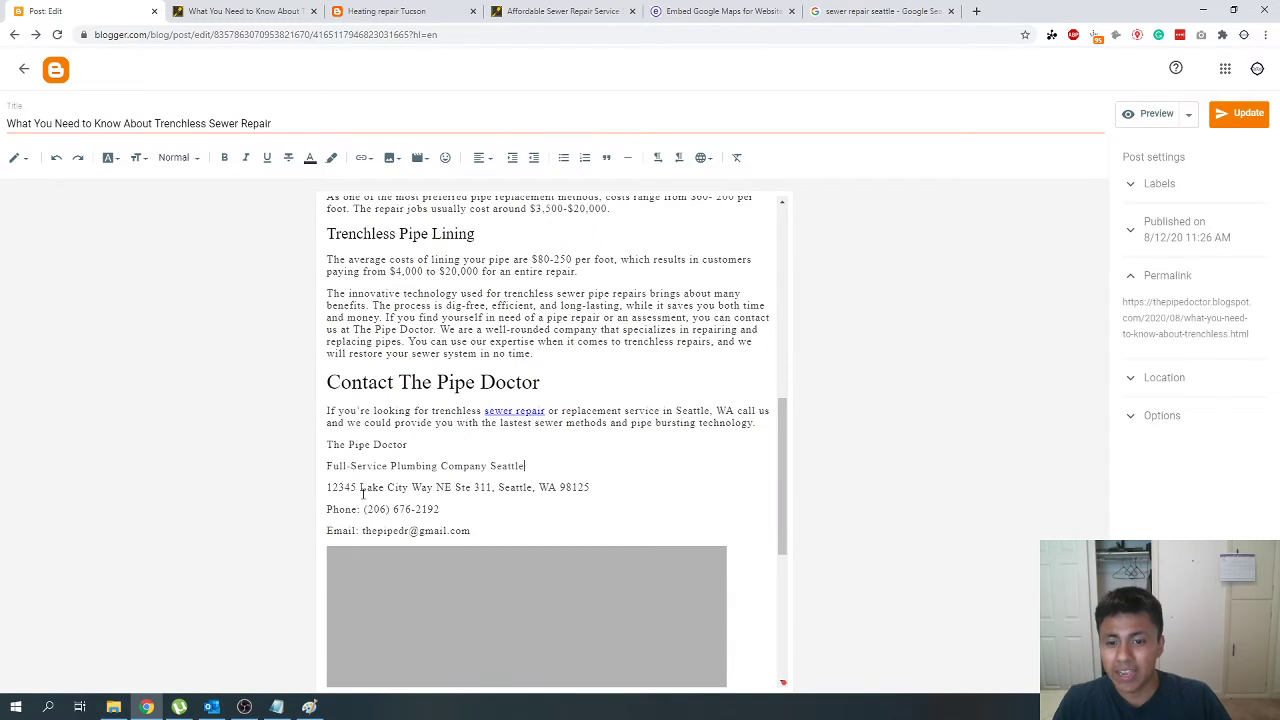
# Step: Change the heading to 'Average Cost of Trenchless Sewer Pipe Repair' by dropping the 's' from Costs
pyautogui.scroll(10, 362, 490)
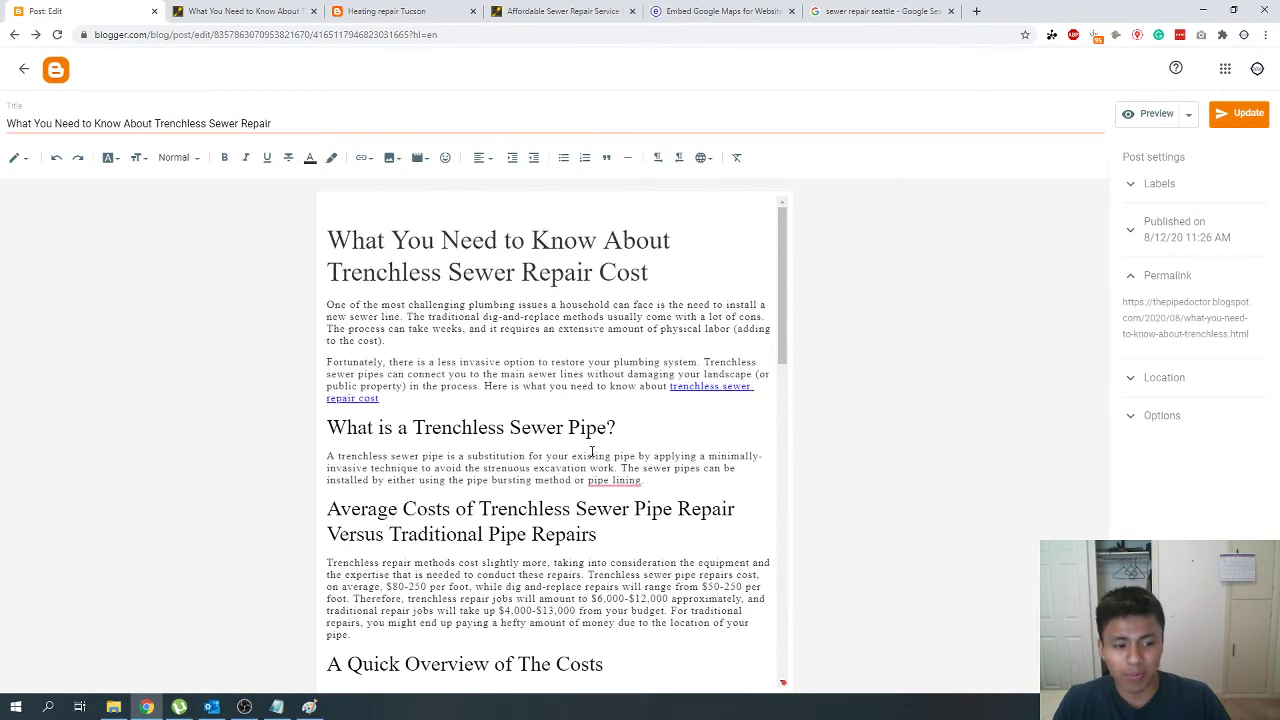
pyautogui.click(245, 11)
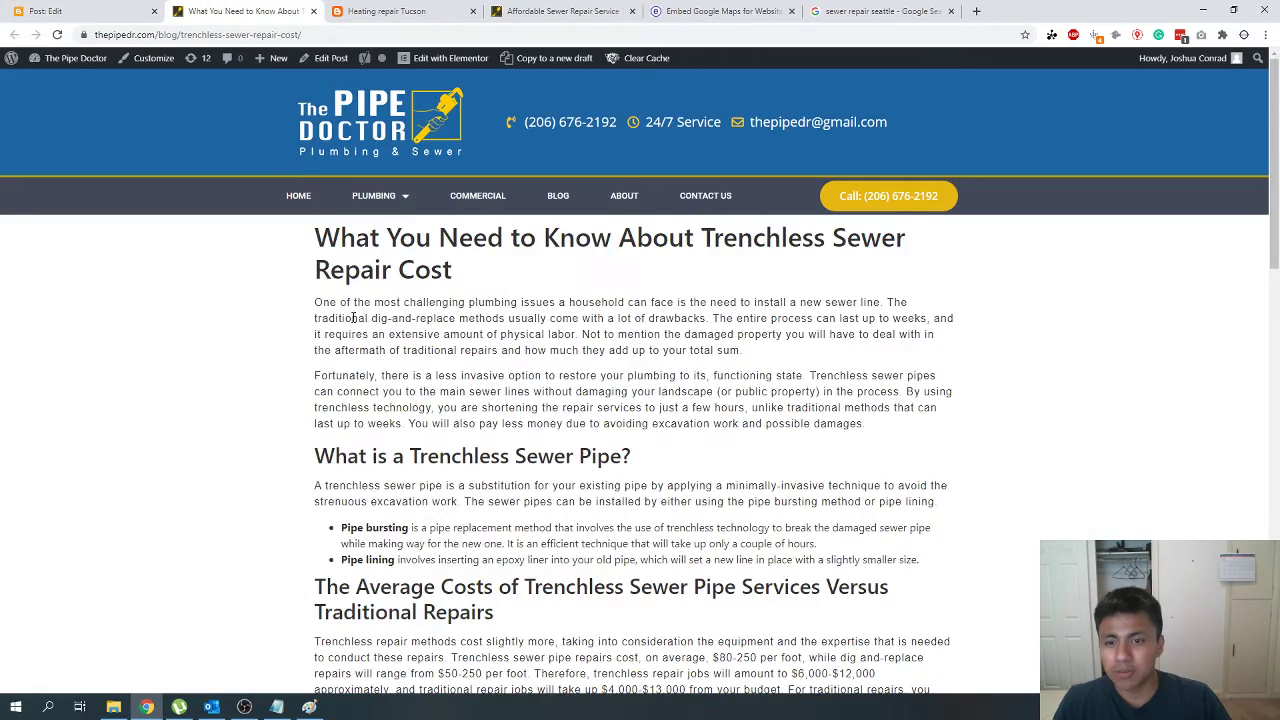
pyautogui.moveTo(316, 245); pyautogui.dragTo(554, 337)
pyautogui.hotkey('ctrl', 'pageup')
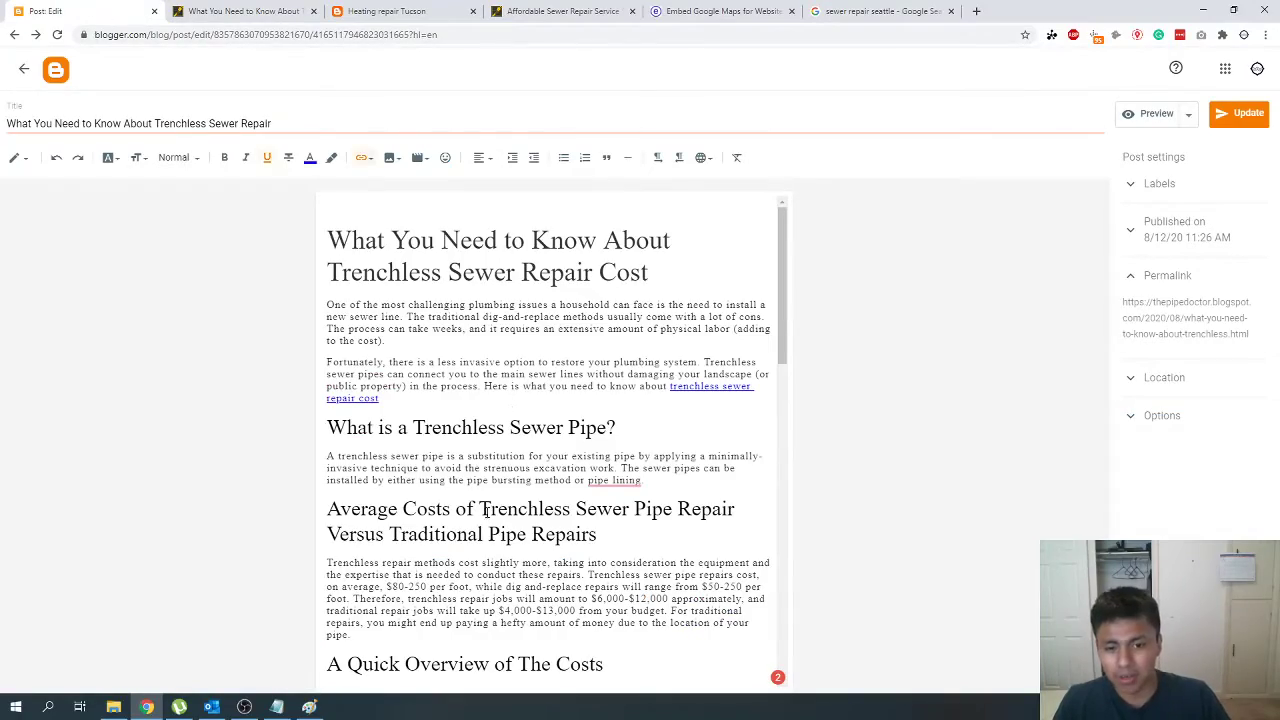
pyautogui.click(245, 11)
pyautogui.scroll(3, 443, 386)
pyautogui.click(443, 386)
pyautogui.click(103, 7)
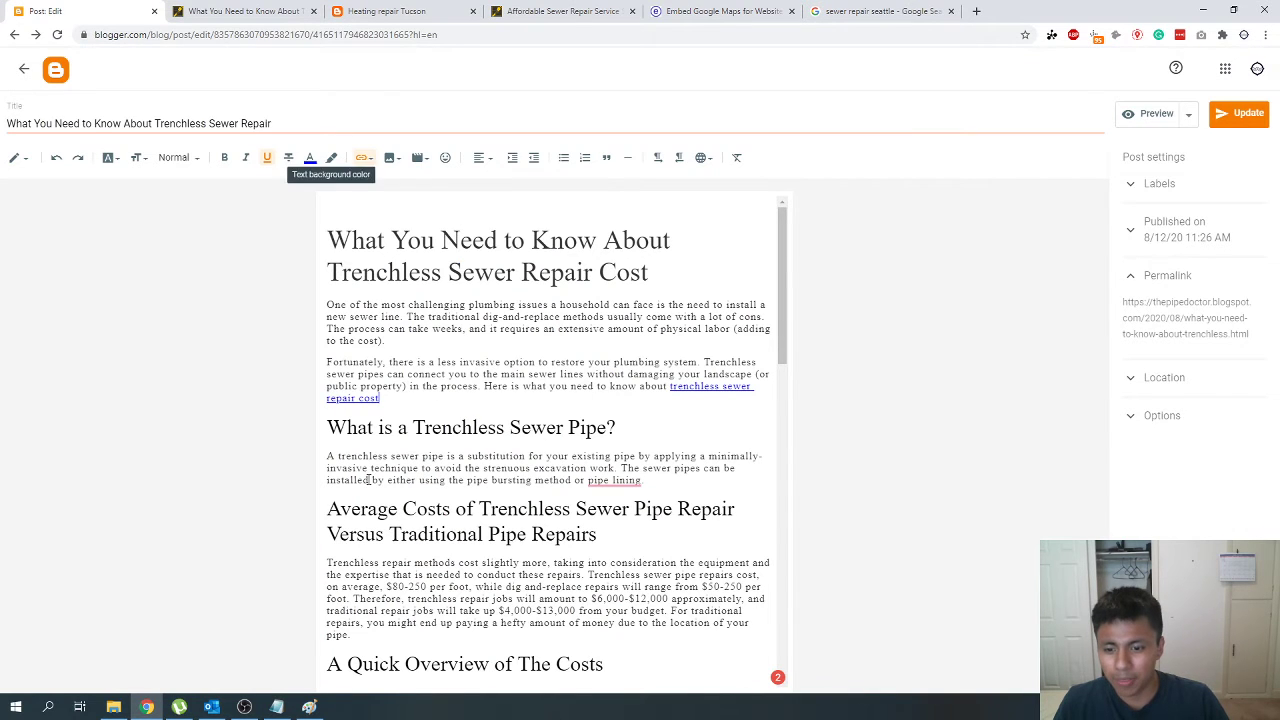
pyautogui.click(447, 512)
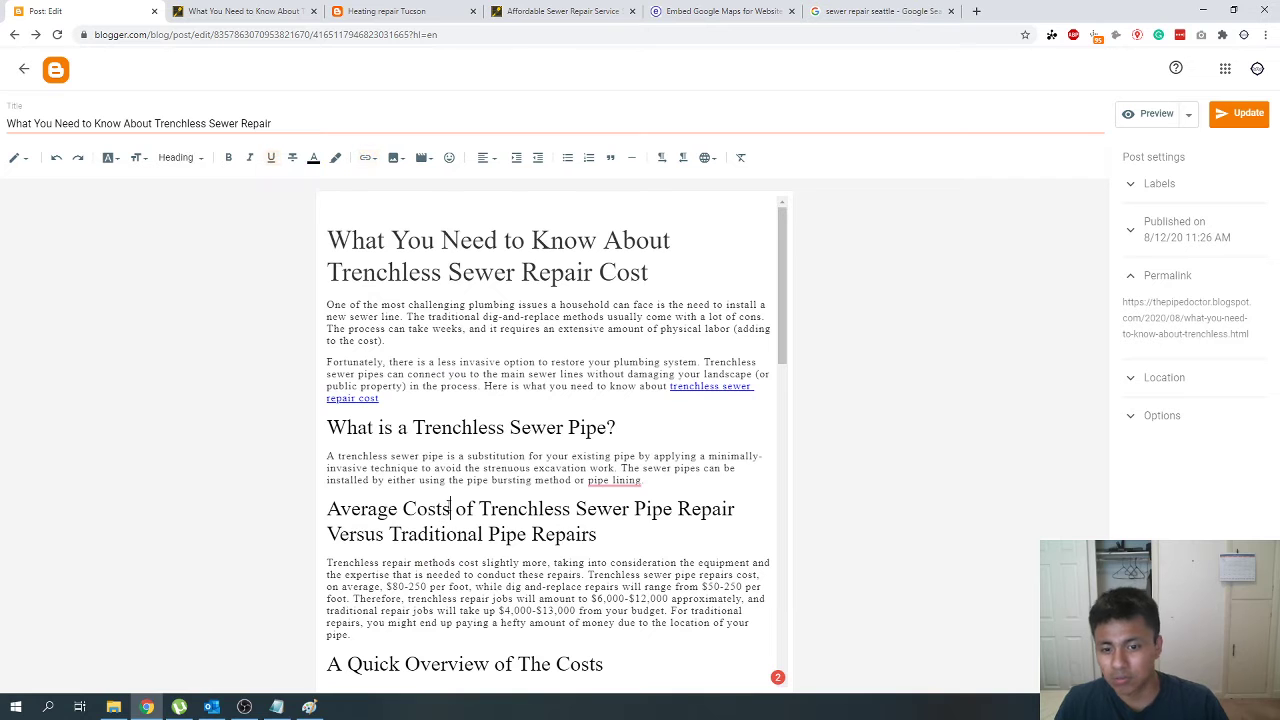
pyautogui.press('BackSpace')
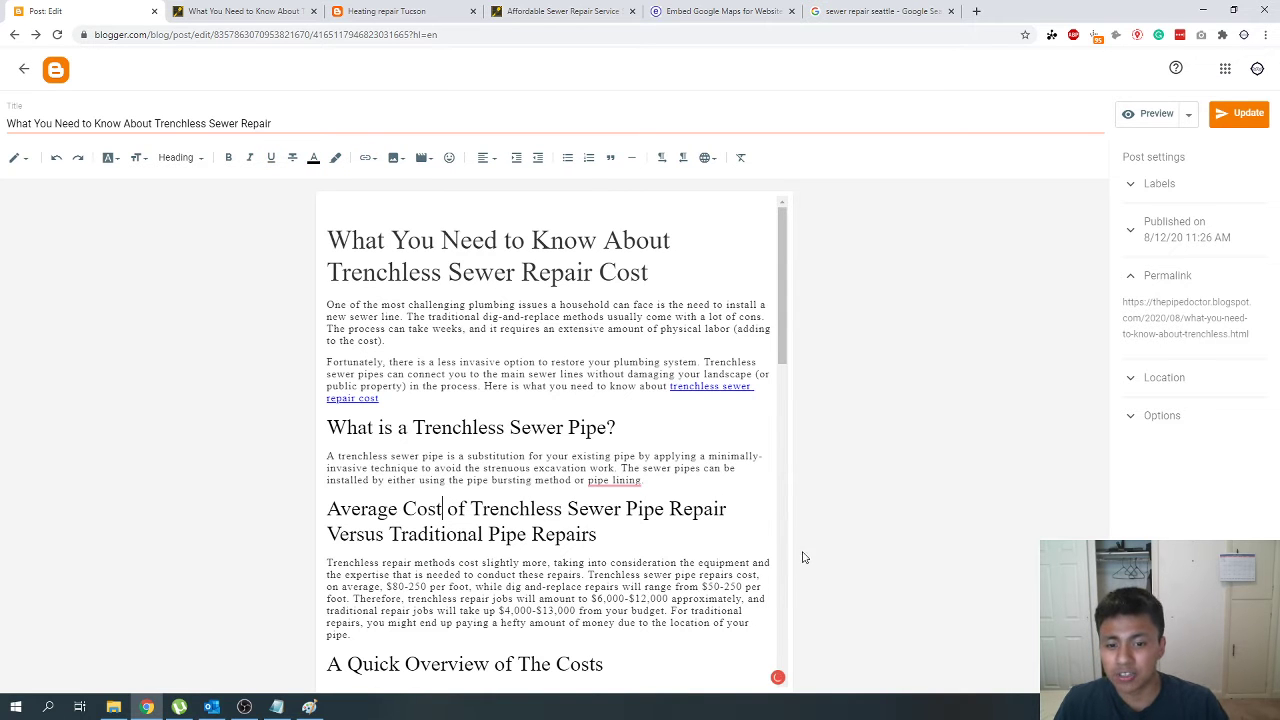
# Step: Replace 'substitution' with 'good alternative' in the trenchless sewer pipe definition
pyautogui.click(320, 8)
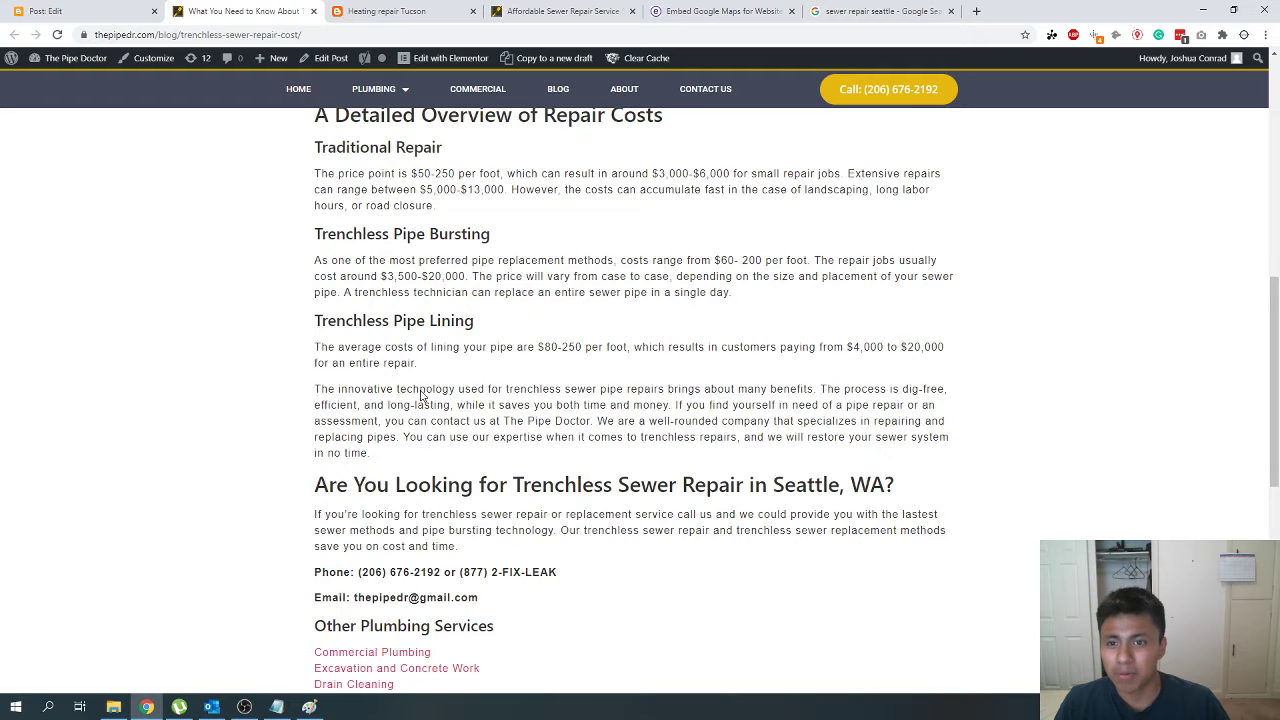
pyautogui.scroll(4, 430, 400)
pyautogui.scroll(1, 429, 399)
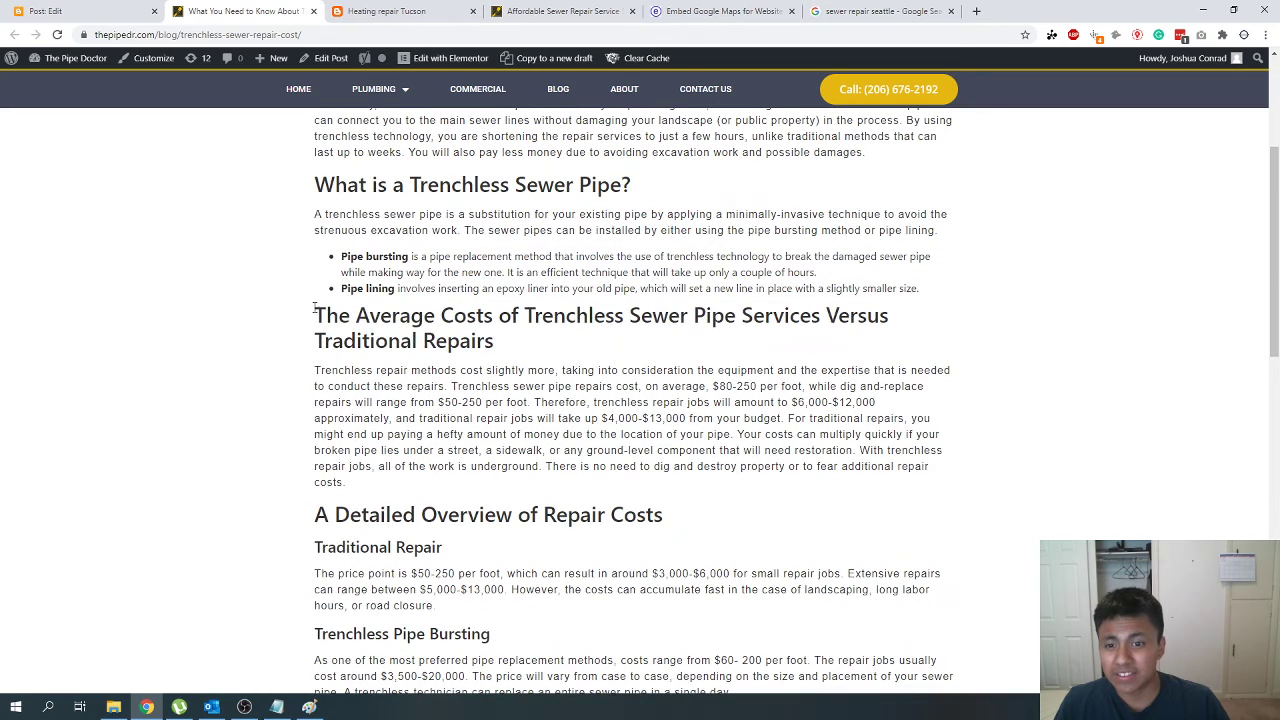
pyautogui.moveTo(314, 310); pyautogui.dragTo(557, 343)
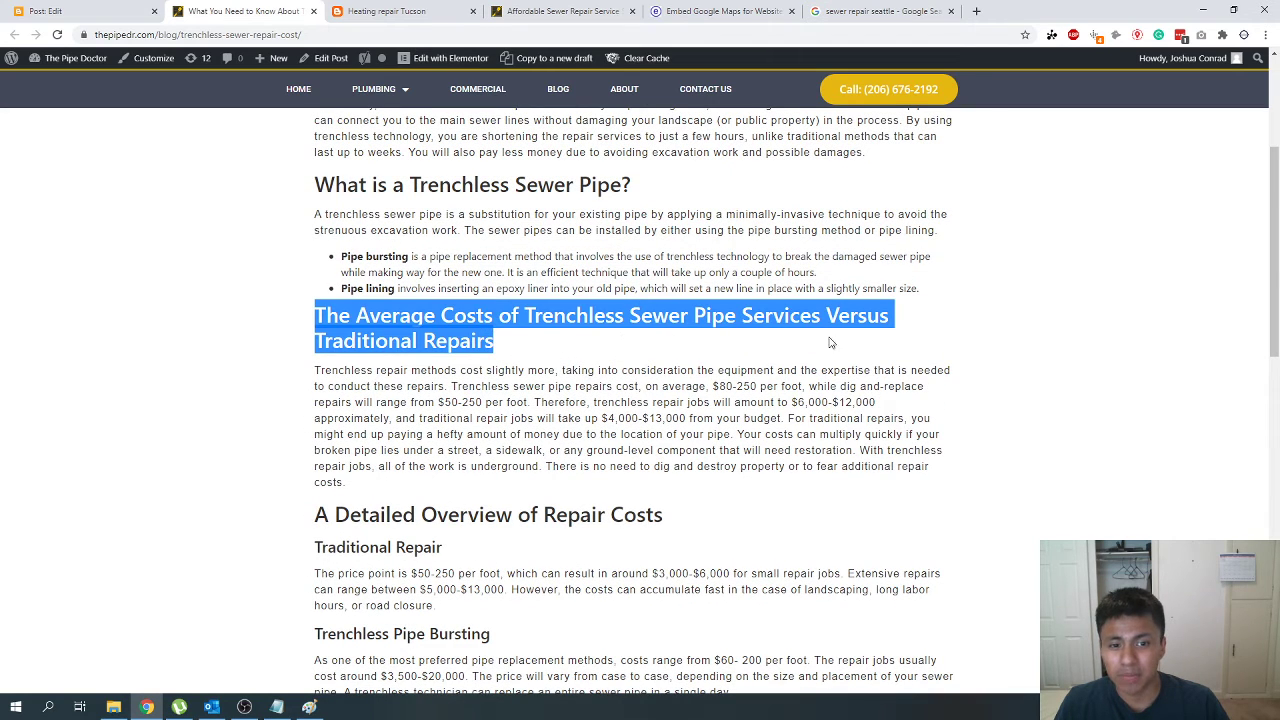
pyautogui.hotkey('ctrl', '1')
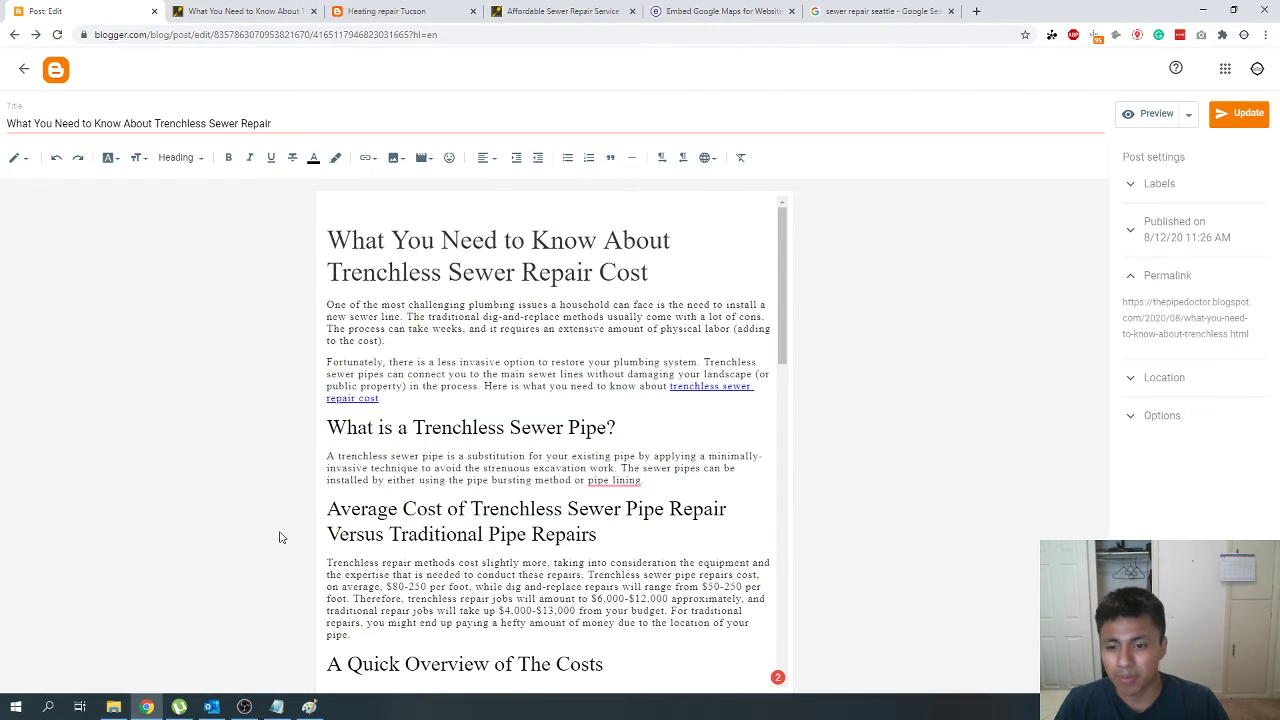
pyautogui.scroll(-2, 355, 527)
pyautogui.click(232, 10)
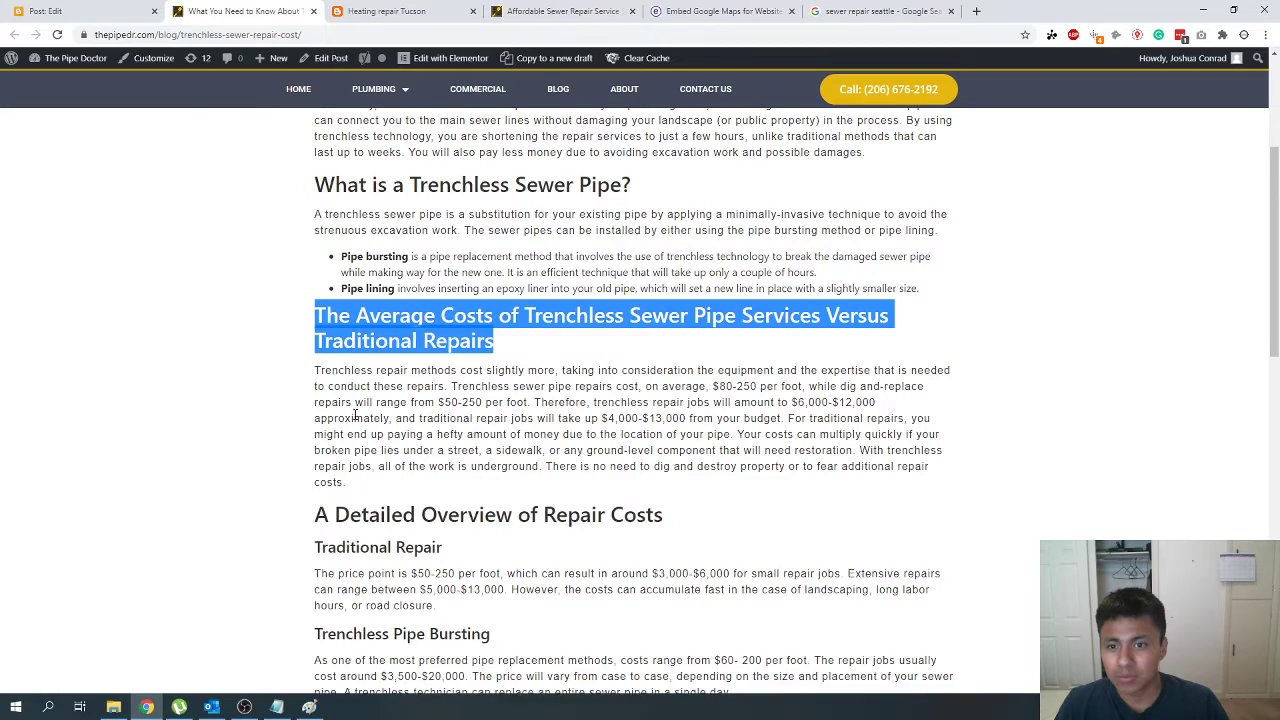
pyautogui.hotkey('ctrl', '1')
pyautogui.scroll(2, 518, 338)
pyautogui.moveTo(327, 390); pyautogui.dragTo(642, 414)
pyautogui.click(478, 401)
pyautogui.doubleClick(481, 389)
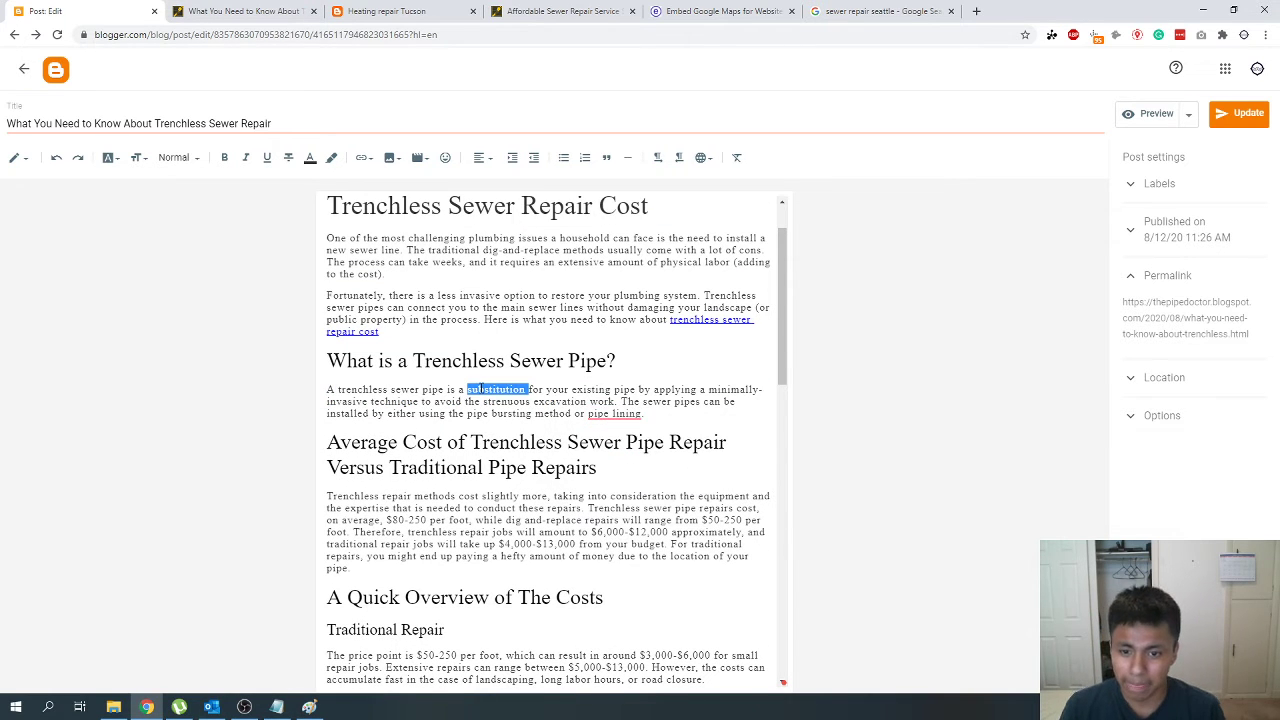
pyautogui.write('good alternative')
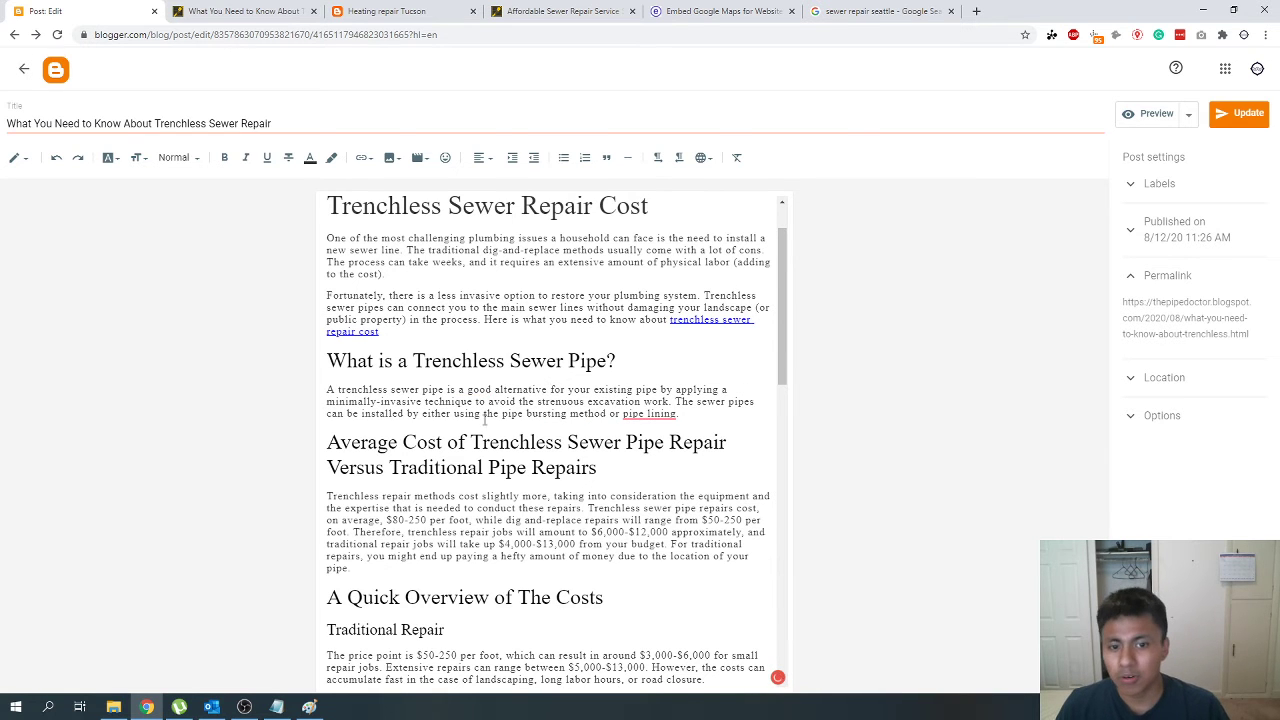
# Step: Recheck the live article's definition paragraph against the reworded post
pyautogui.click(240, 11)
pyautogui.moveTo(323, 281); pyautogui.dragTo(692, 298)
pyautogui.click(725, 309)
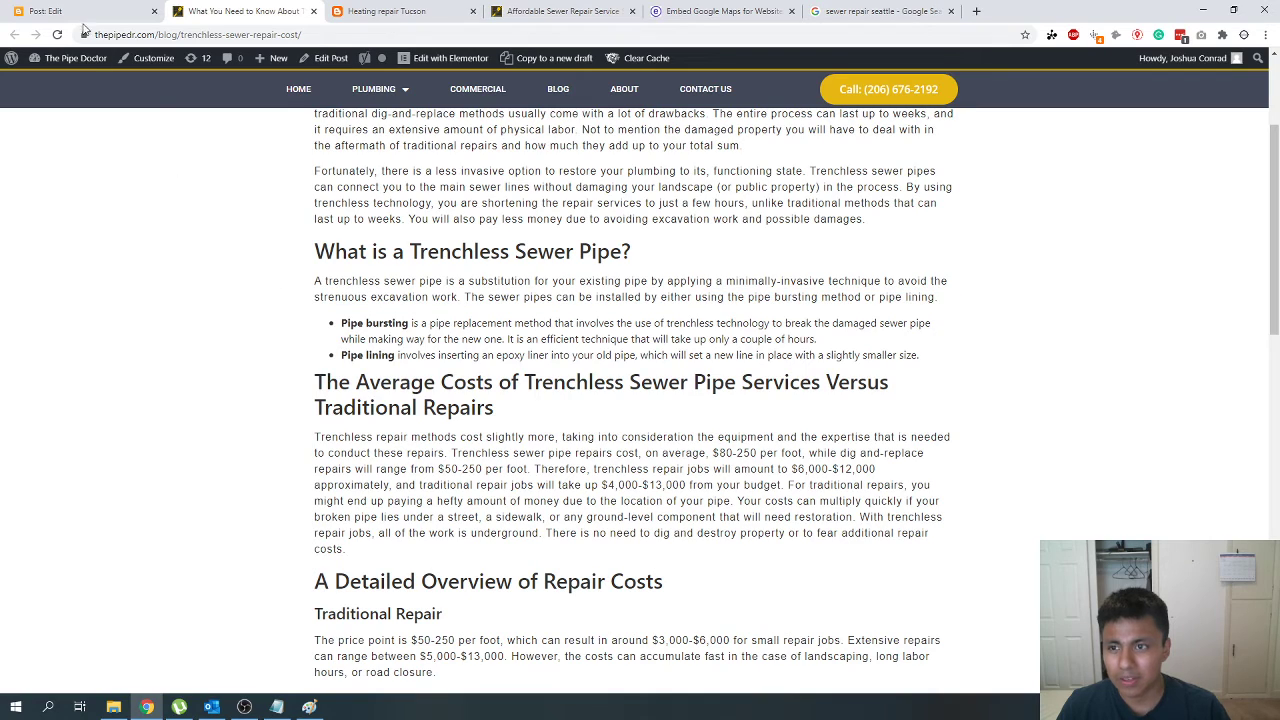
pyautogui.click(45, 11)
pyautogui.click(240, 11)
pyautogui.scroll(1, 427, 413)
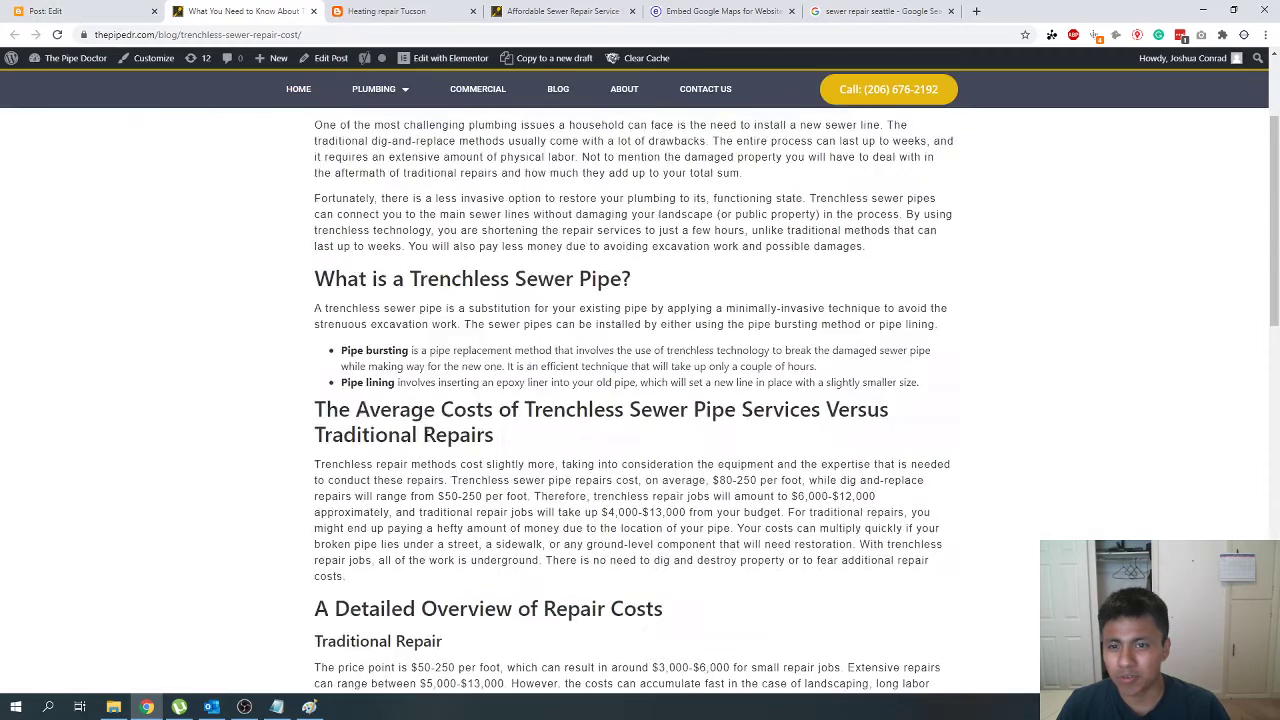
# Step: Review the linked phrase 'trenchless sewer repair cost' against the live article
pyautogui.scroll(3, 427, 413)
pyautogui.hotkey('ctrl', 'shift', 'Tab')
pyautogui.scroll(-4, 371, 537)
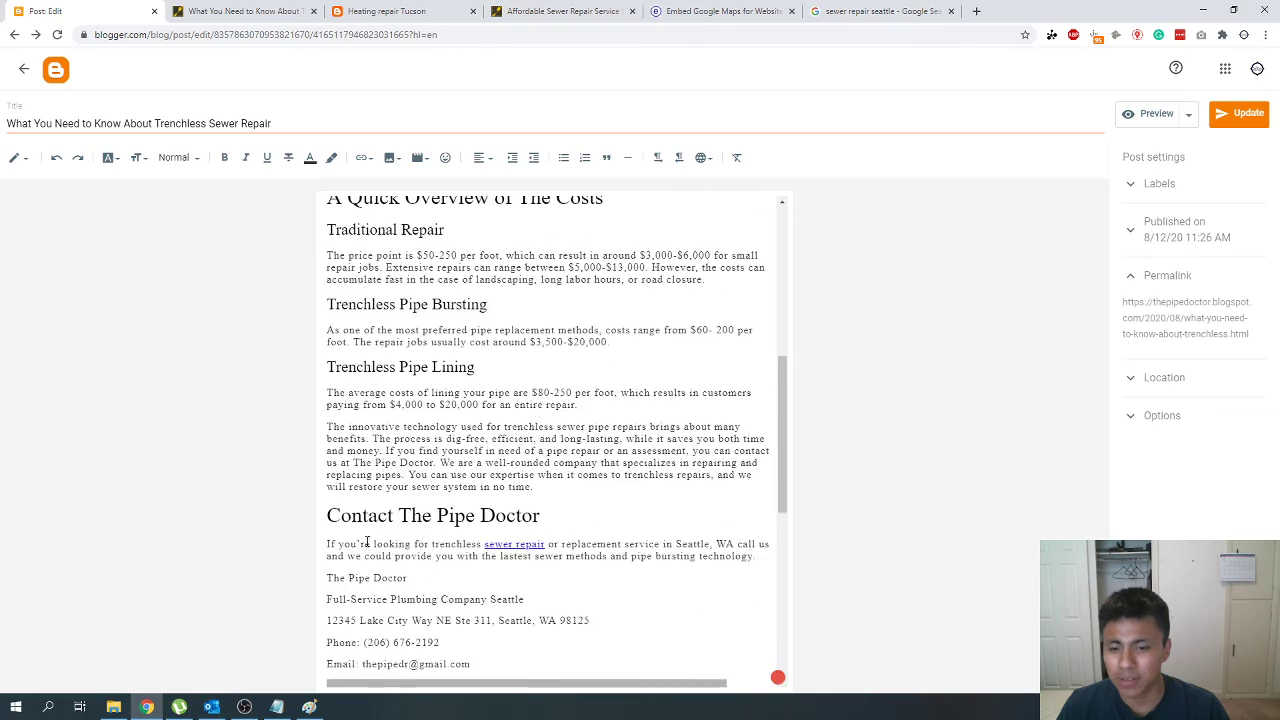
pyautogui.scroll(5, 450, 500)
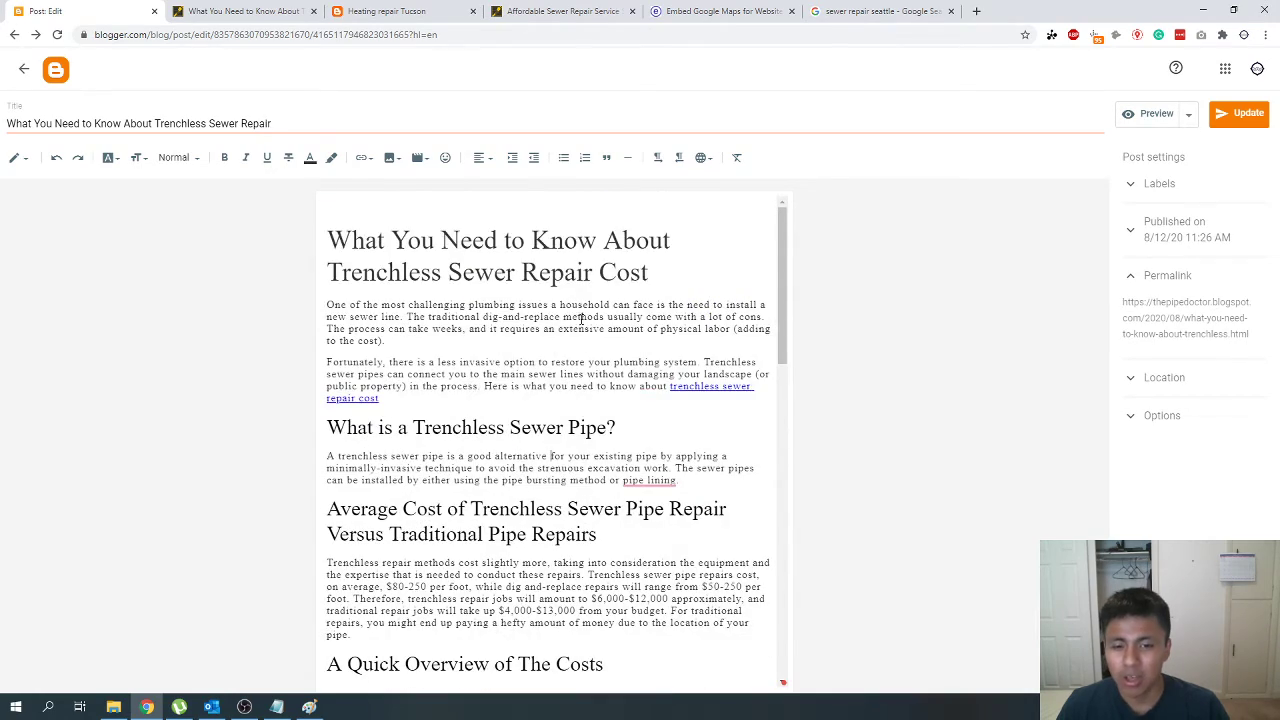
pyautogui.moveTo(670, 388); pyautogui.dragTo(380, 400)
pyautogui.click(226, 10)
pyautogui.click(80, 7)
pyautogui.scroll(-6, 390, 560)
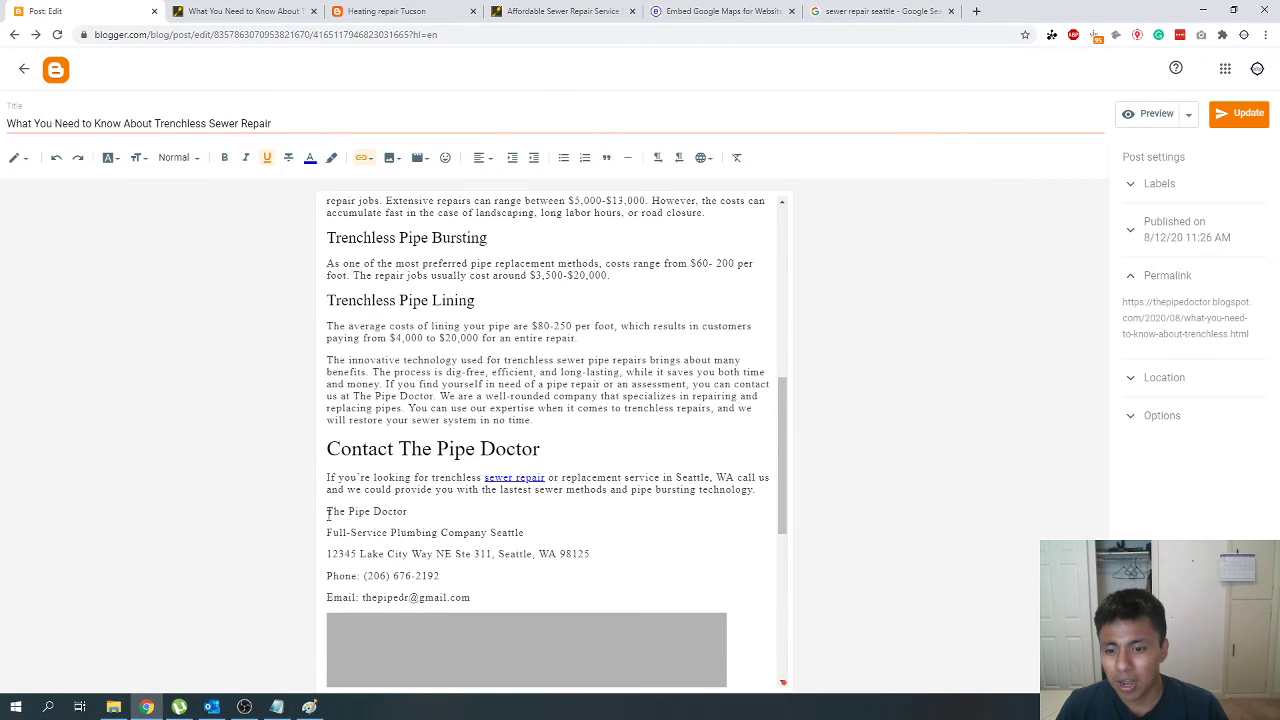
# Step: Look over the tagline, address and phone lines, then place the cursor after the email
pyautogui.moveTo(324, 533); pyautogui.dragTo(586, 539)
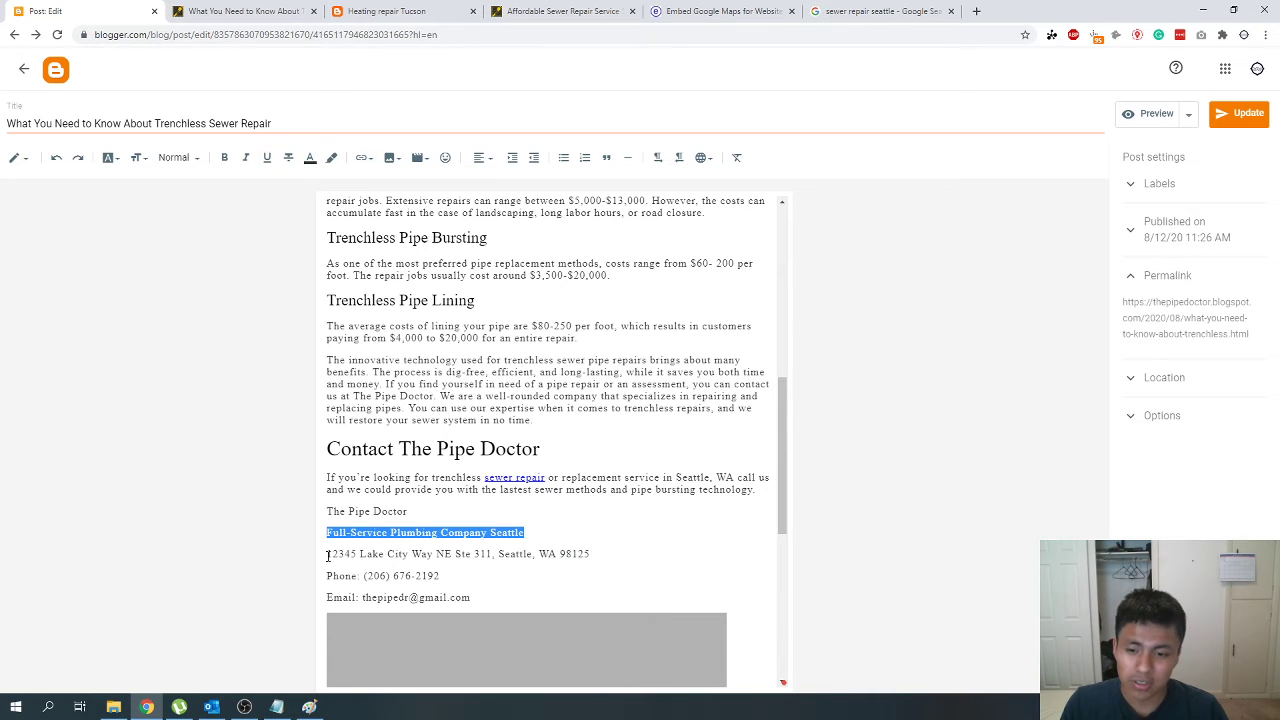
pyautogui.moveTo(327, 556); pyautogui.dragTo(690, 558)
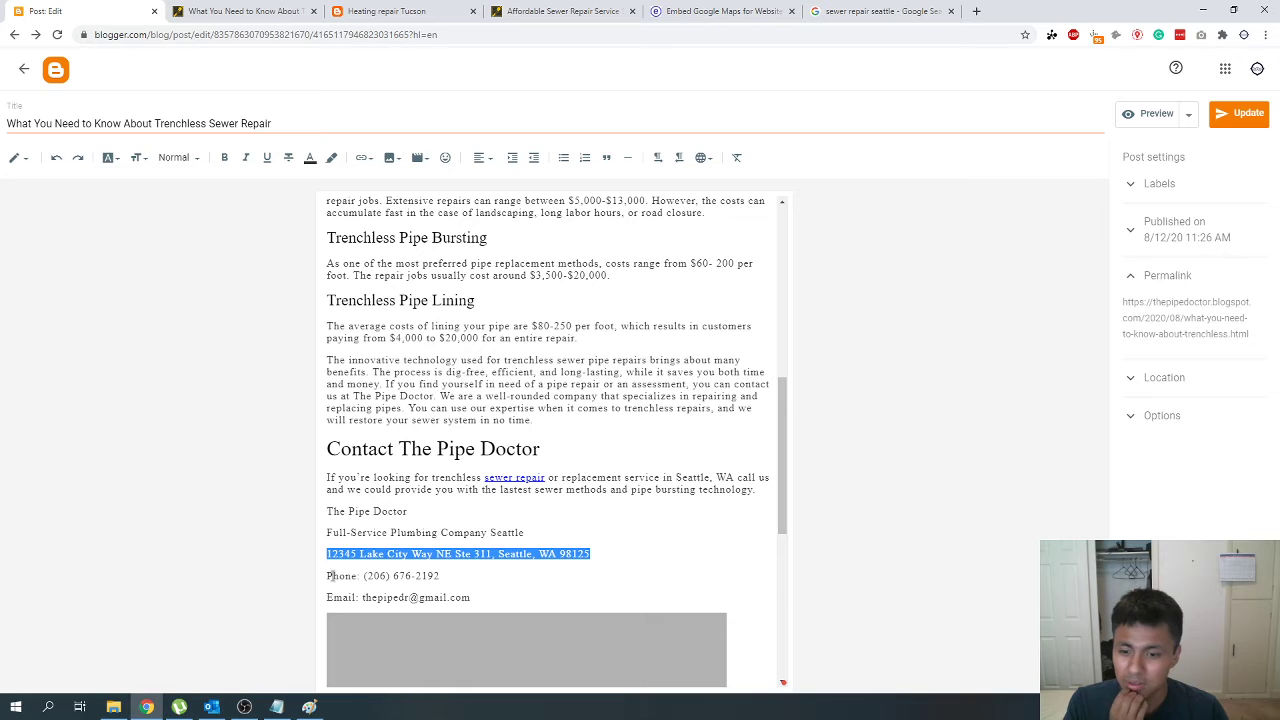
pyautogui.moveTo(329, 576)
pyautogui.mouseDown()
pyautogui.moveTo(502, 582)
pyautogui.moveTo(326, 598)
pyautogui.mouseUp()
pyautogui.scroll(-4, 520, 605)
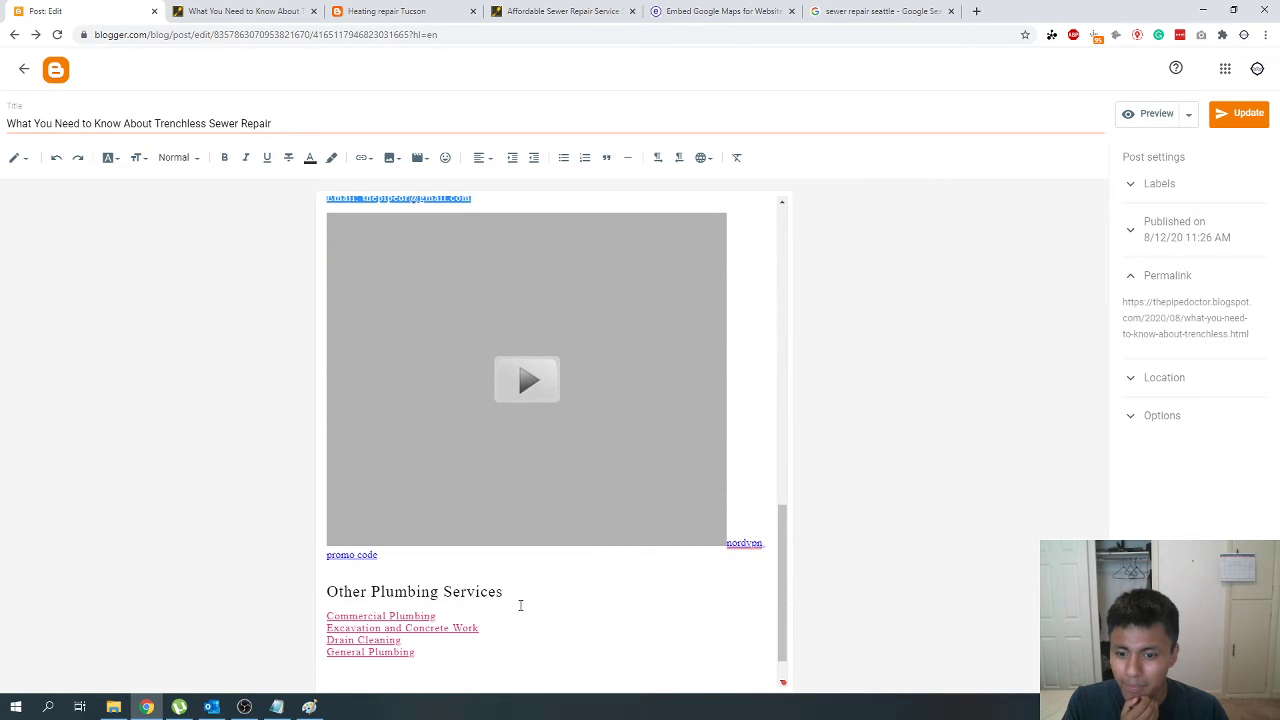
pyautogui.scroll(3, 520, 605)
pyautogui.click(506, 464)
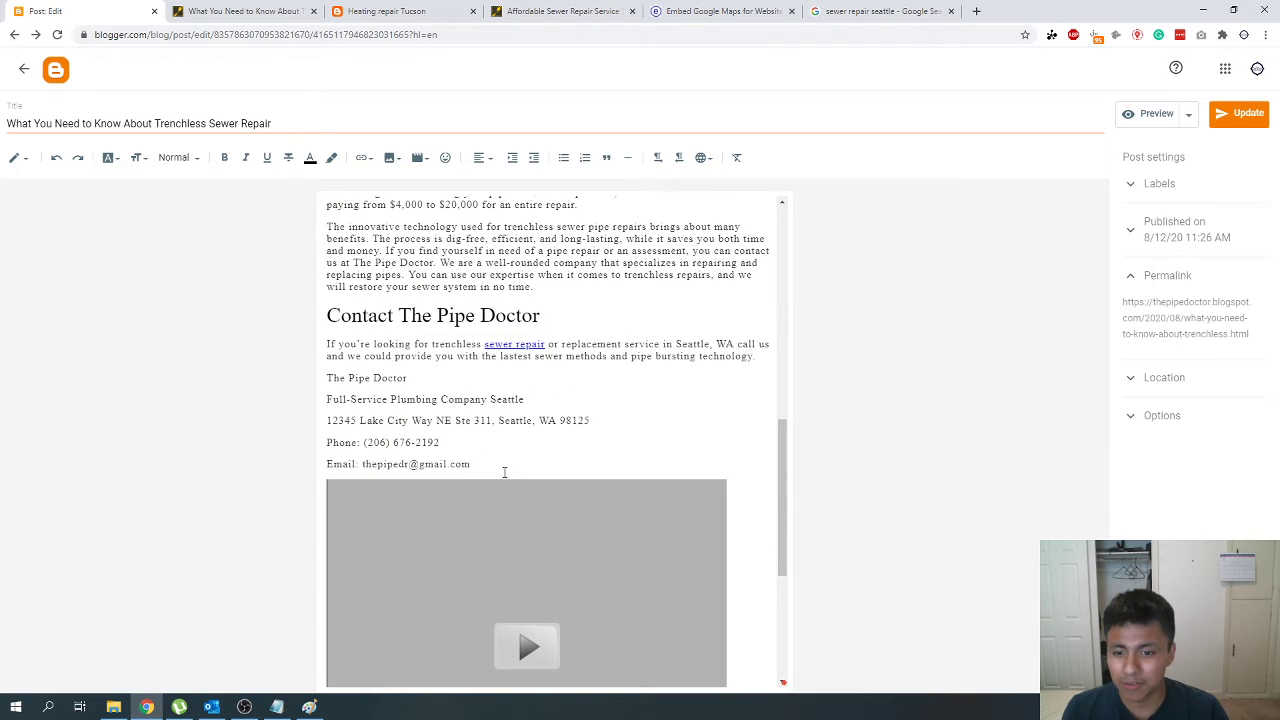
pyautogui.press('Return')
pyautogui.write('htt')
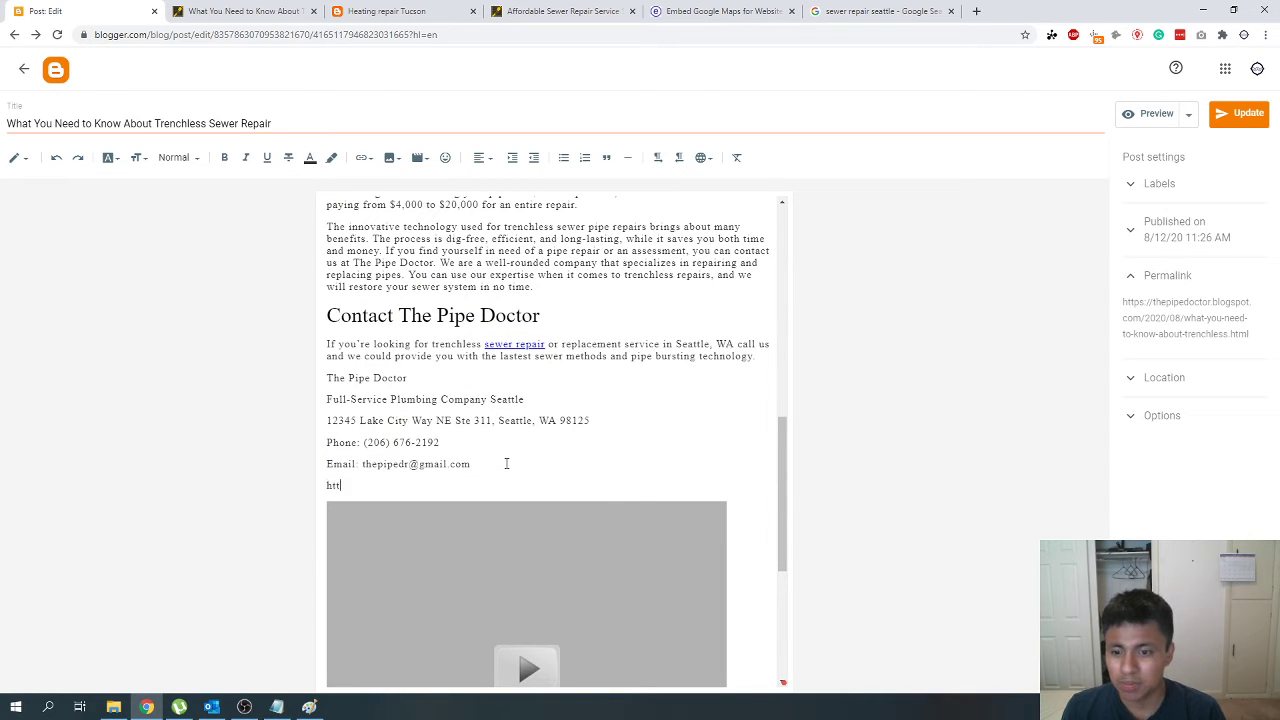
pyautogui.write('Visit')
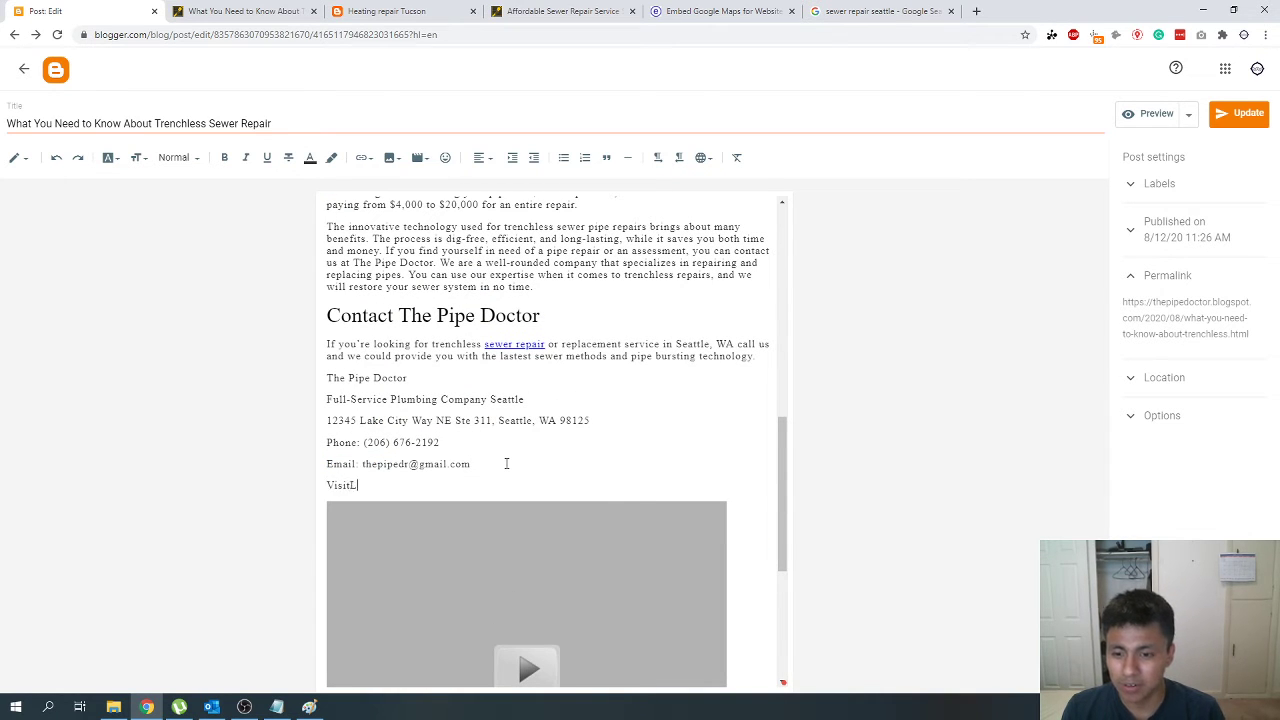
pyautogui.write('https://thepipedr.com')
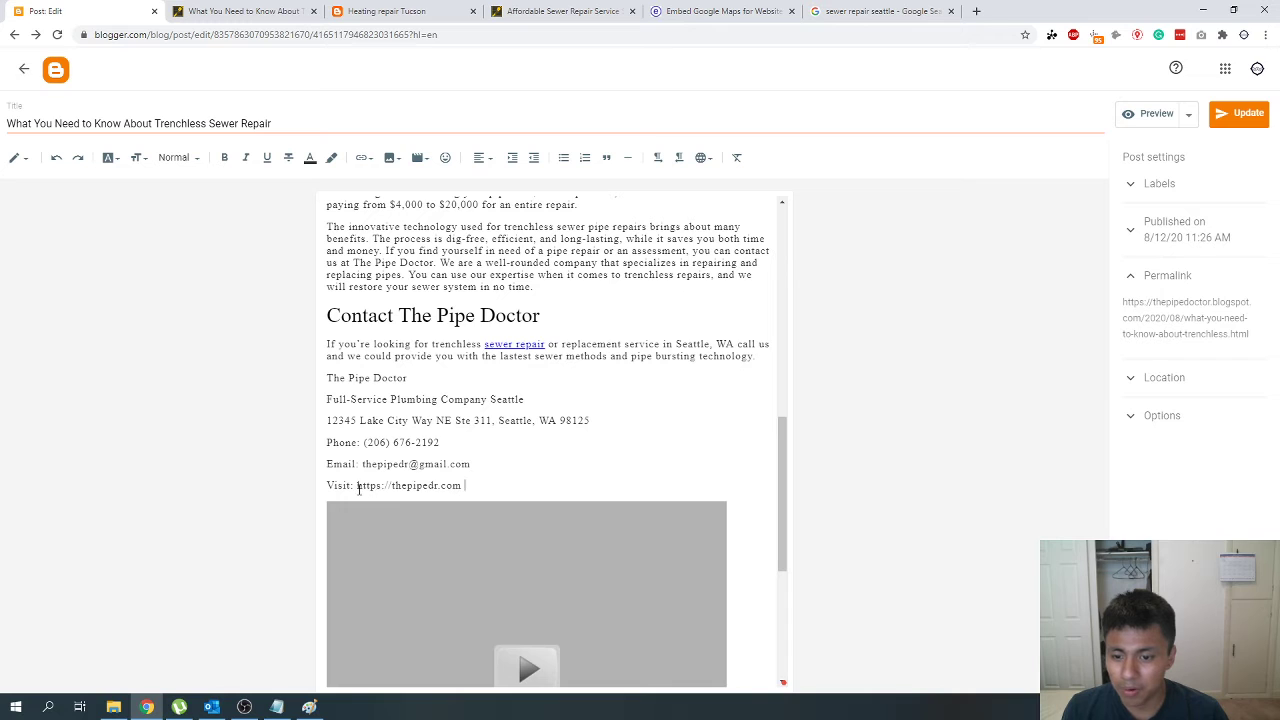
pyautogui.moveTo(358, 488); pyautogui.dragTo(466, 487)
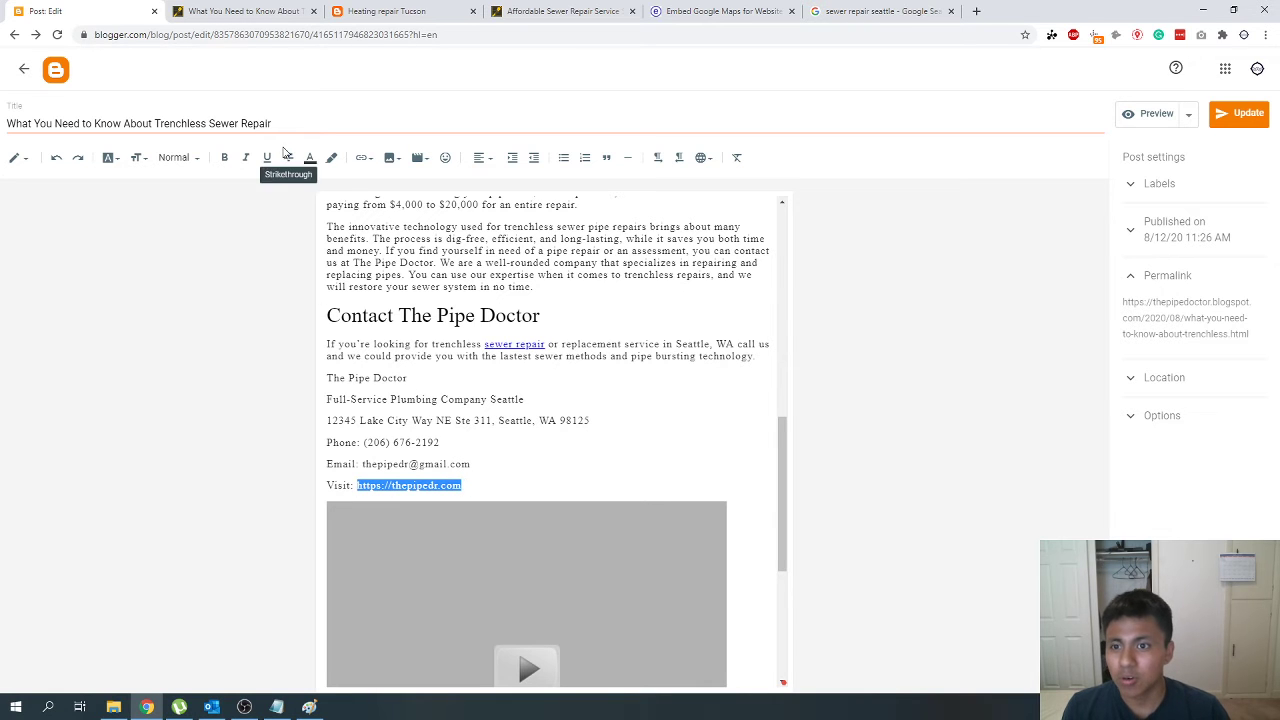
pyautogui.click(362, 157)
pyautogui.click(491, 457)
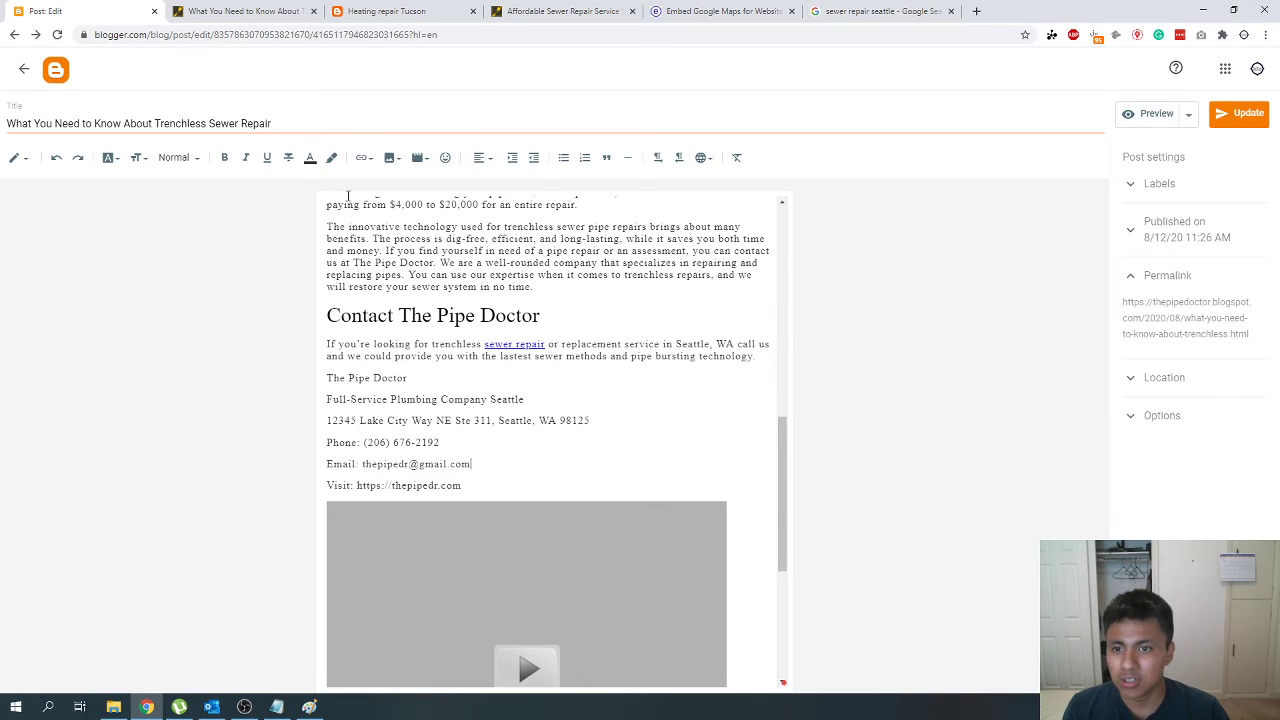
pyautogui.moveTo(358, 487); pyautogui.dragTo(464, 484)
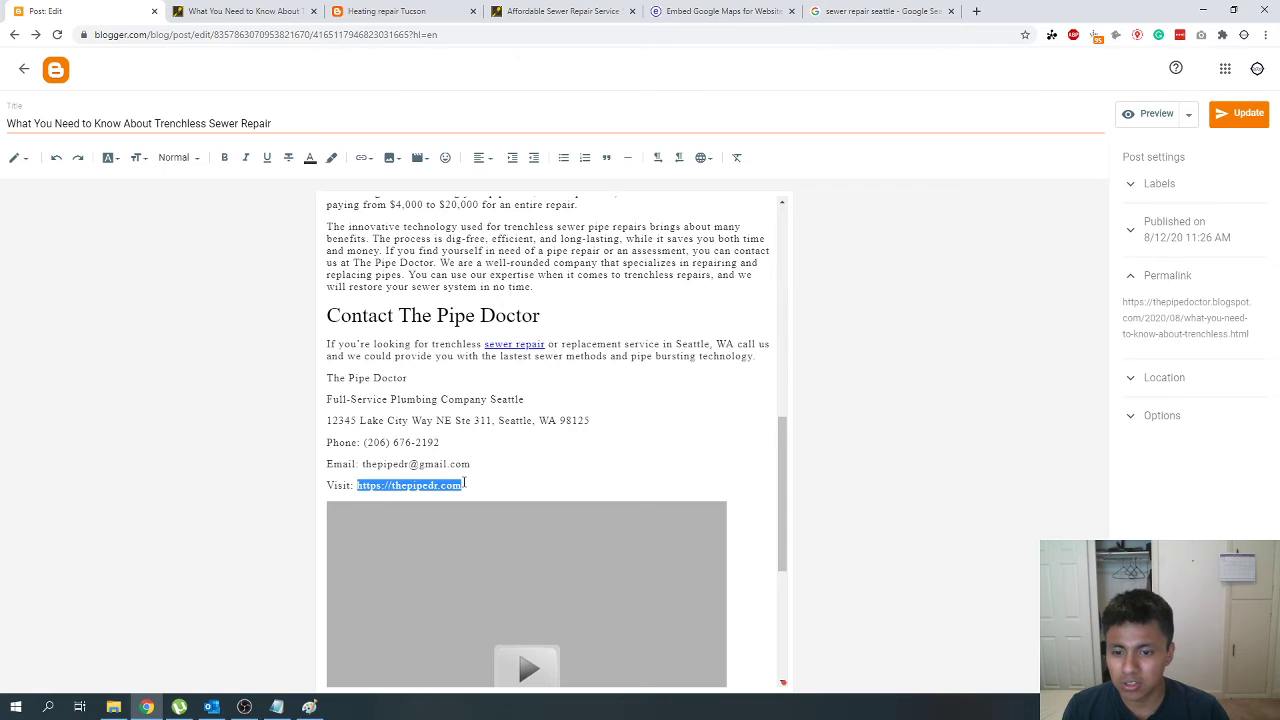
pyautogui.click(362, 157)
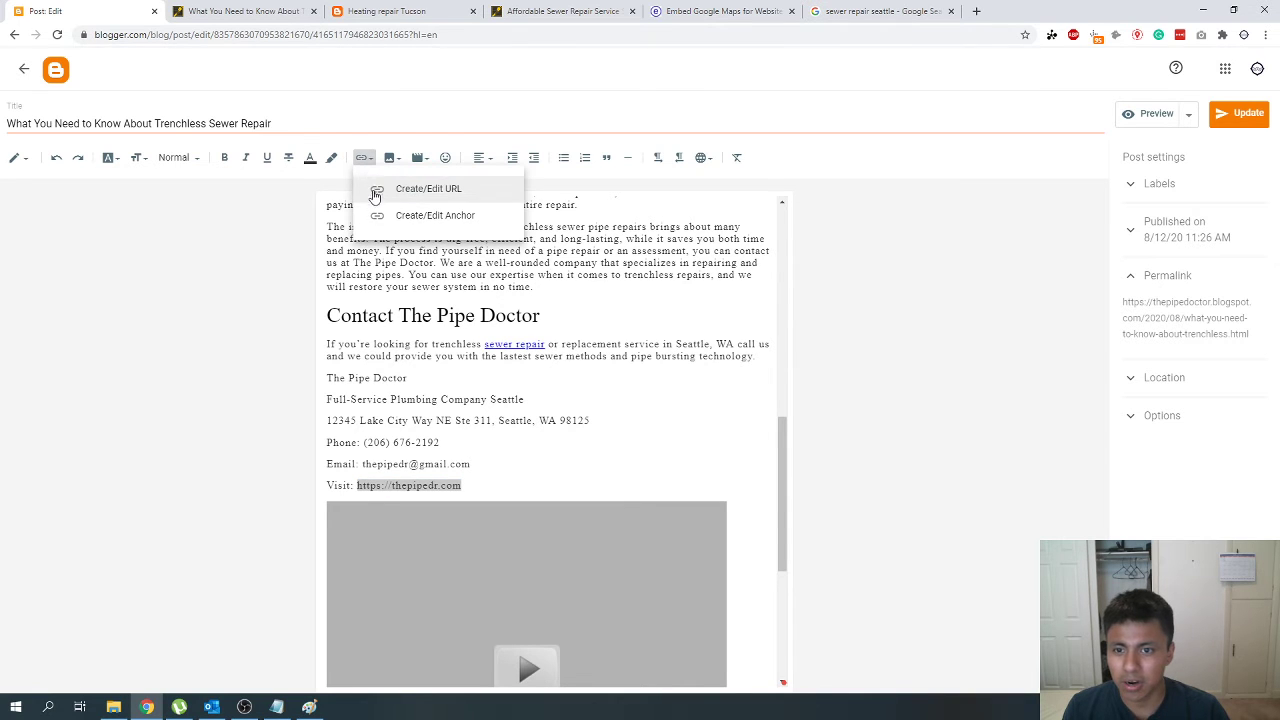
pyautogui.click(435, 198)
pyautogui.click(471, 464)
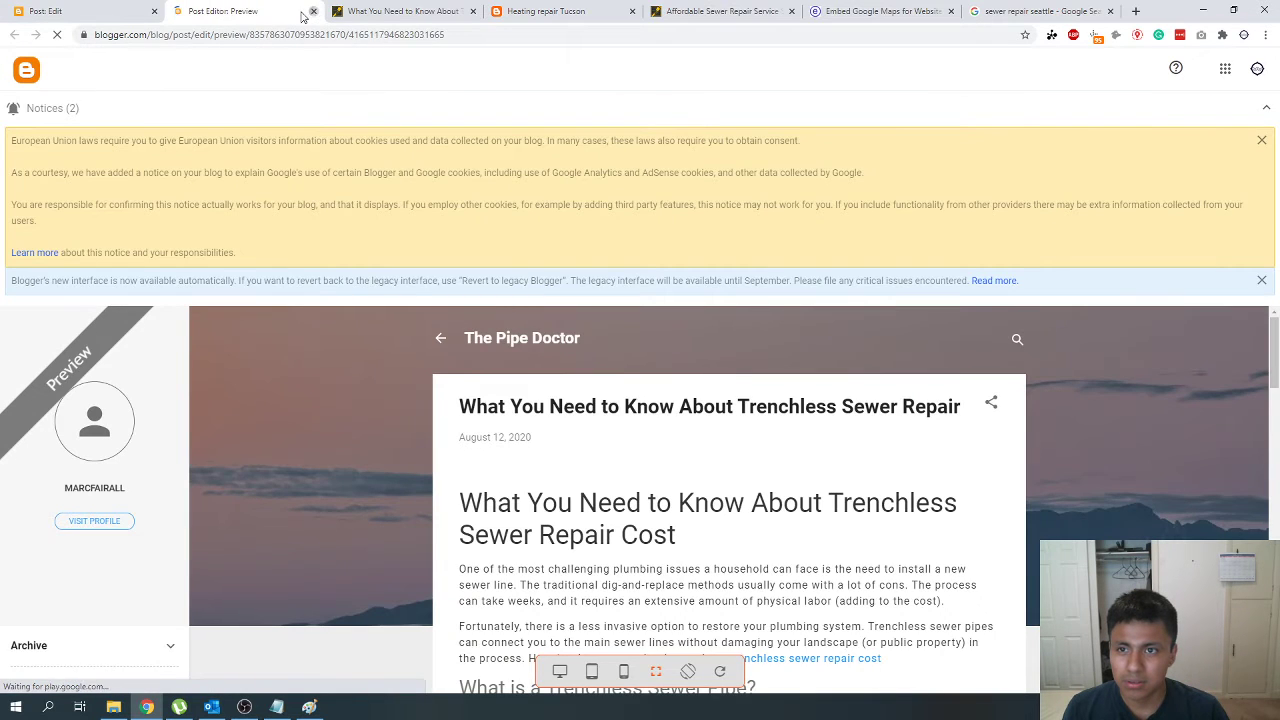
# Step: Close the preview, copy the post's permalink and open the live post in a new tab
pyautogui.click(313, 11)
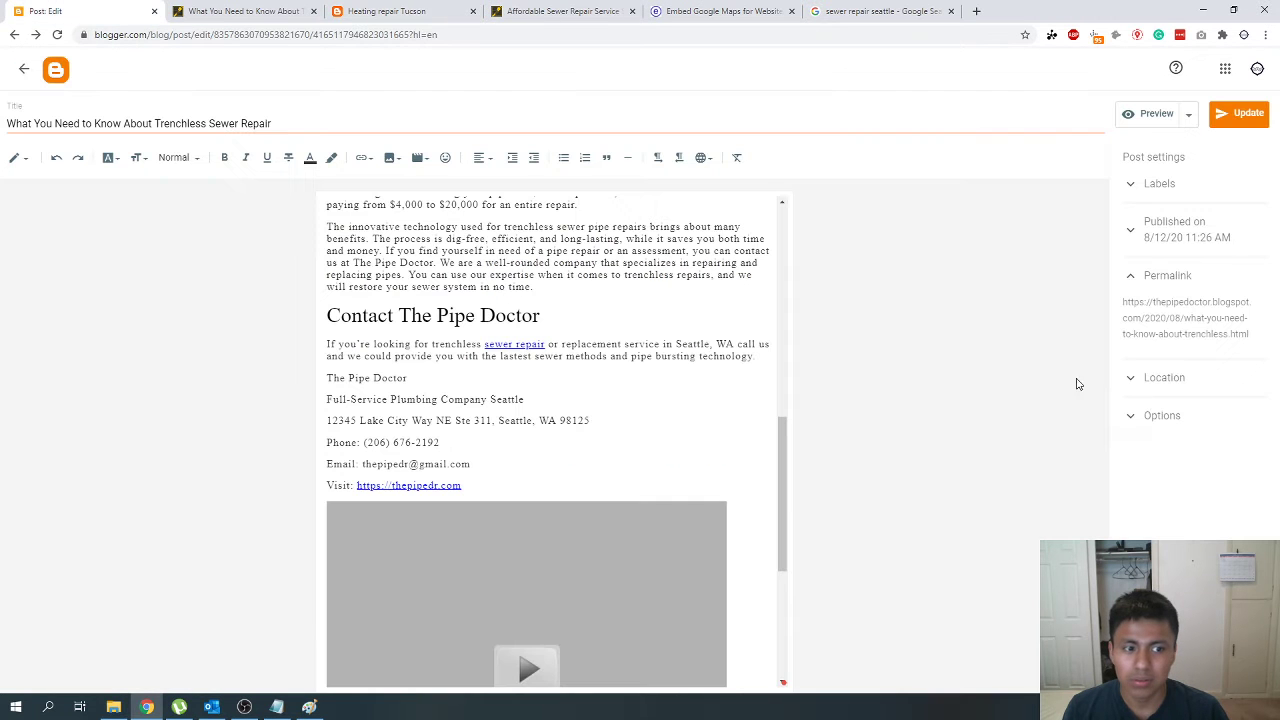
pyautogui.tripleClick(1157, 331)
pyautogui.hotkey('ctrl', 'c')
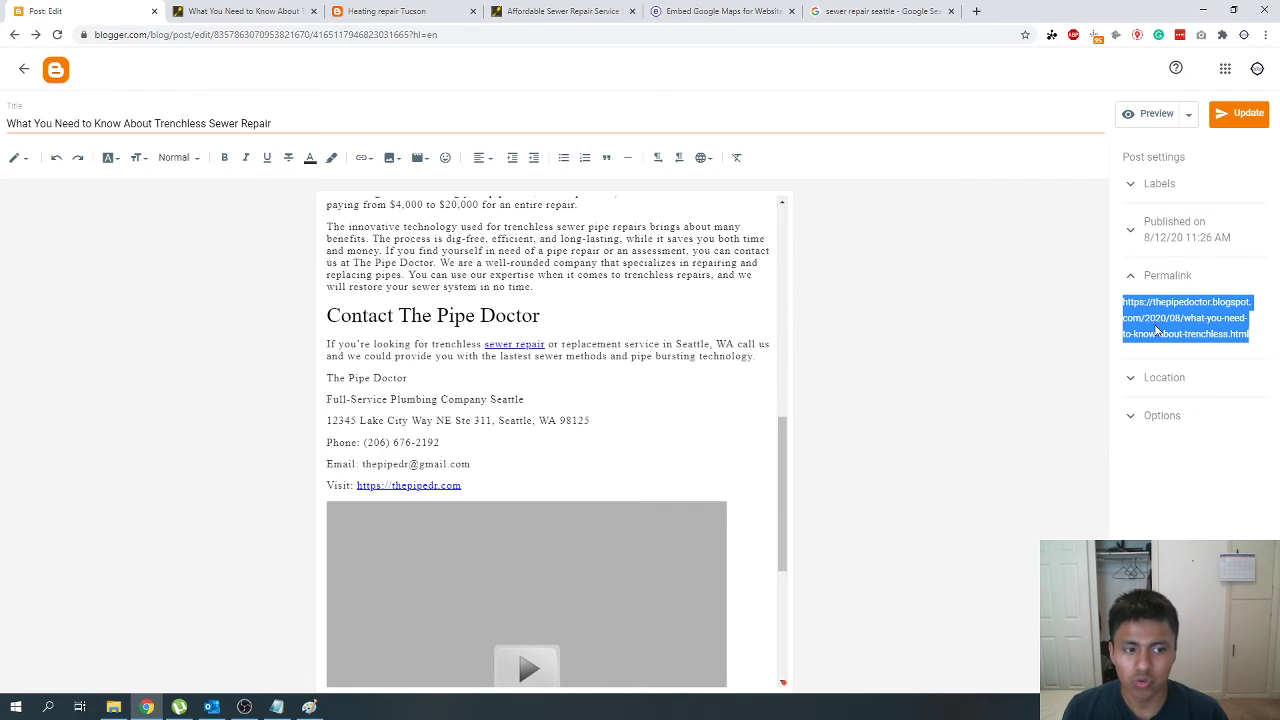
pyautogui.hotkey('ctrl', 't')
pyautogui.hotkey('ctrl', 'v')
pyautogui.press('Return')
# Step: Scroll the live post to check its contact section with the Visit link and embedded map
pyautogui.scroll(-15, 968, 343)
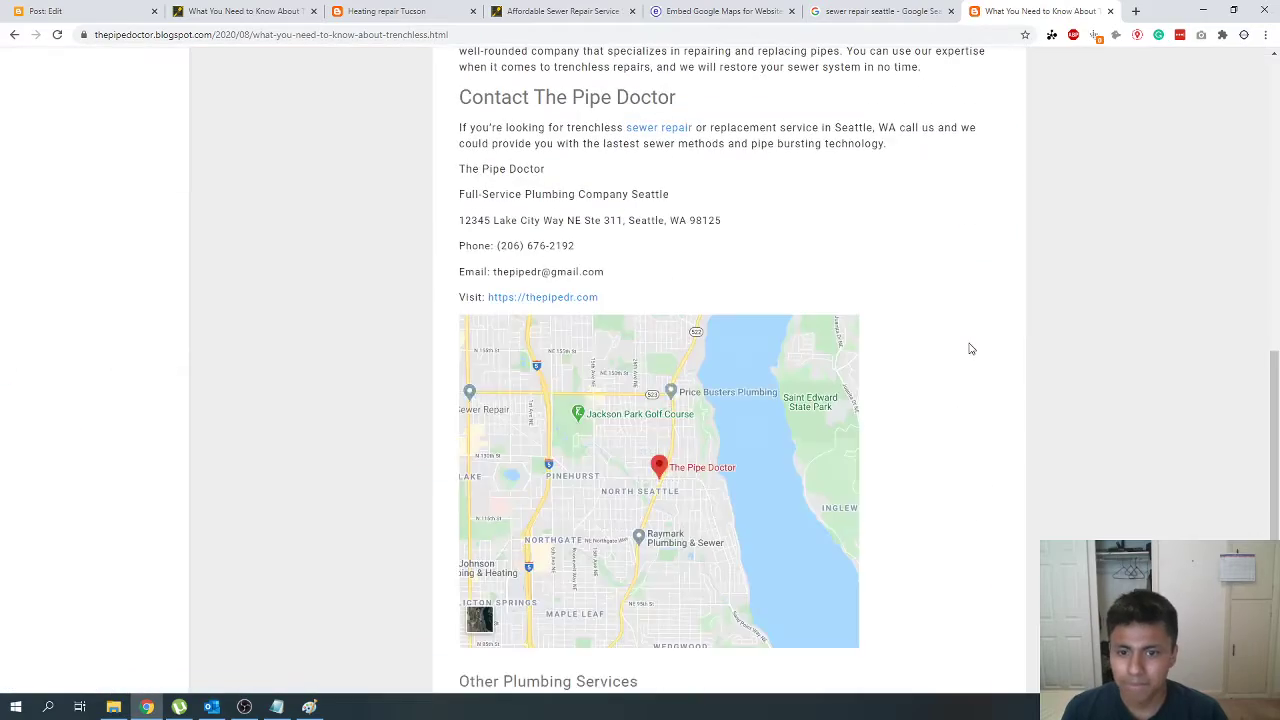
pyautogui.scroll(15, 650, 260)
pyautogui.scroll(-14, 614, 249)
pyautogui.scroll(-5, 614, 249)
pyautogui.scroll(10, 614, 247)
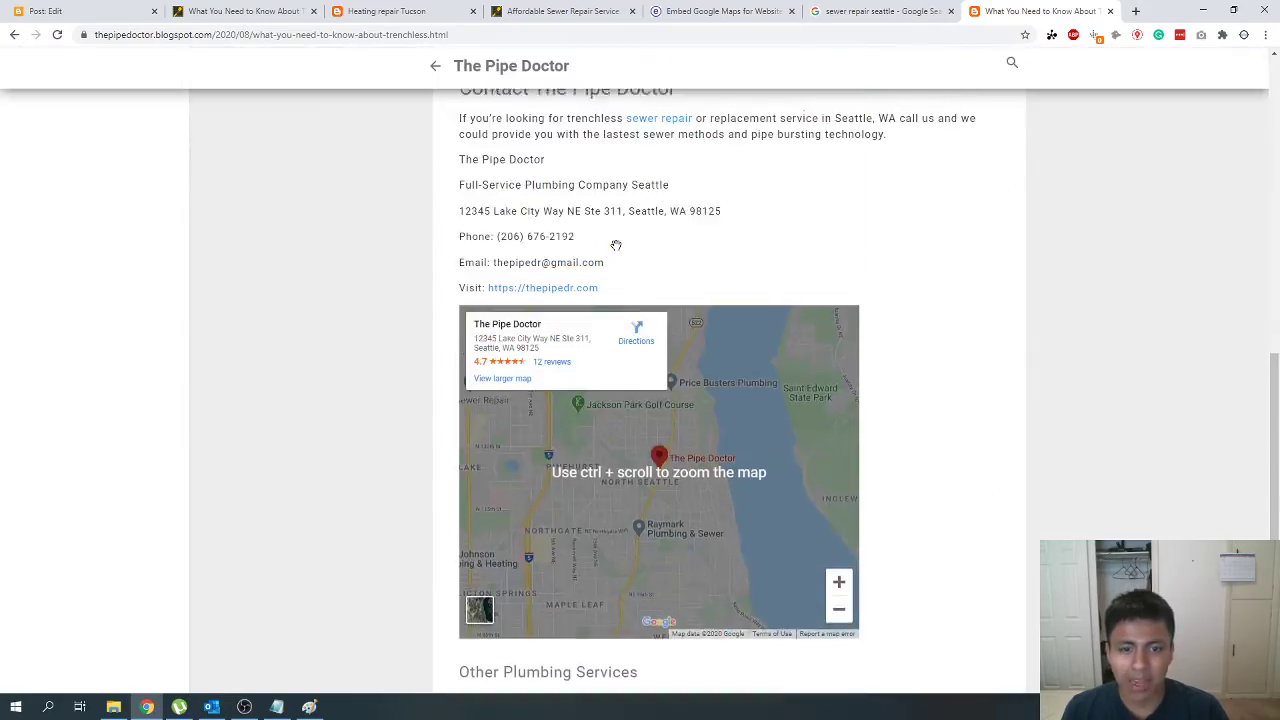
pyautogui.scroll(5, 614, 247)
# Step: Select the client article's address and open Google Search Console in a new tab
pyautogui.click(258, 11)
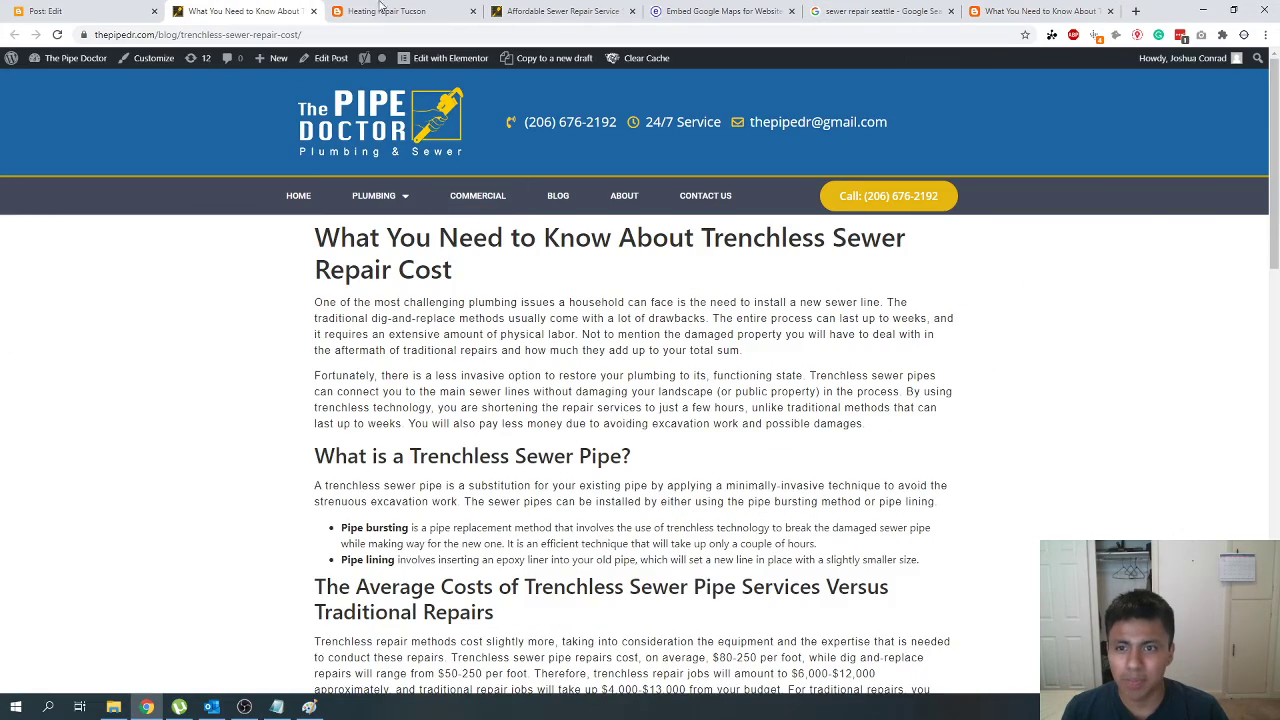
pyautogui.click(317, 33)
pyautogui.hotkey('ctrl', 'a')
pyautogui.hotkey('ctrl', 'c')
pyautogui.hotkey('ctrl', 't')
pyautogui.write('se')
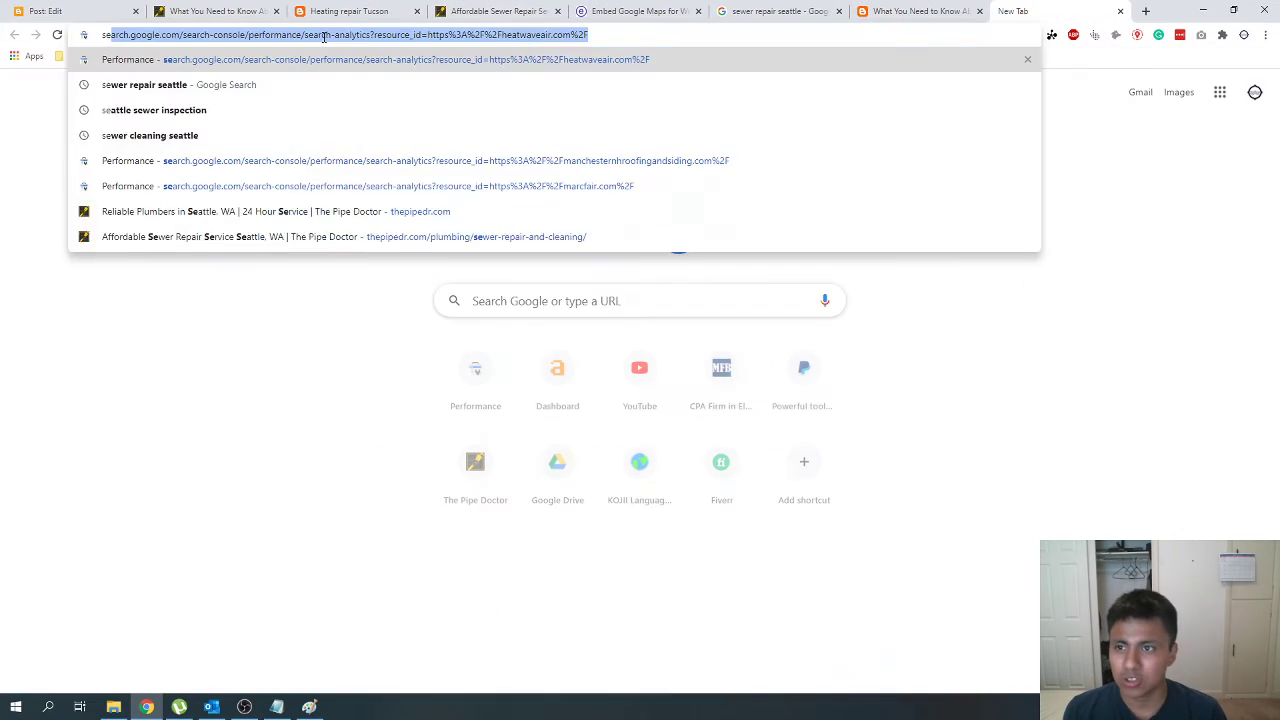
pyautogui.press('Return')
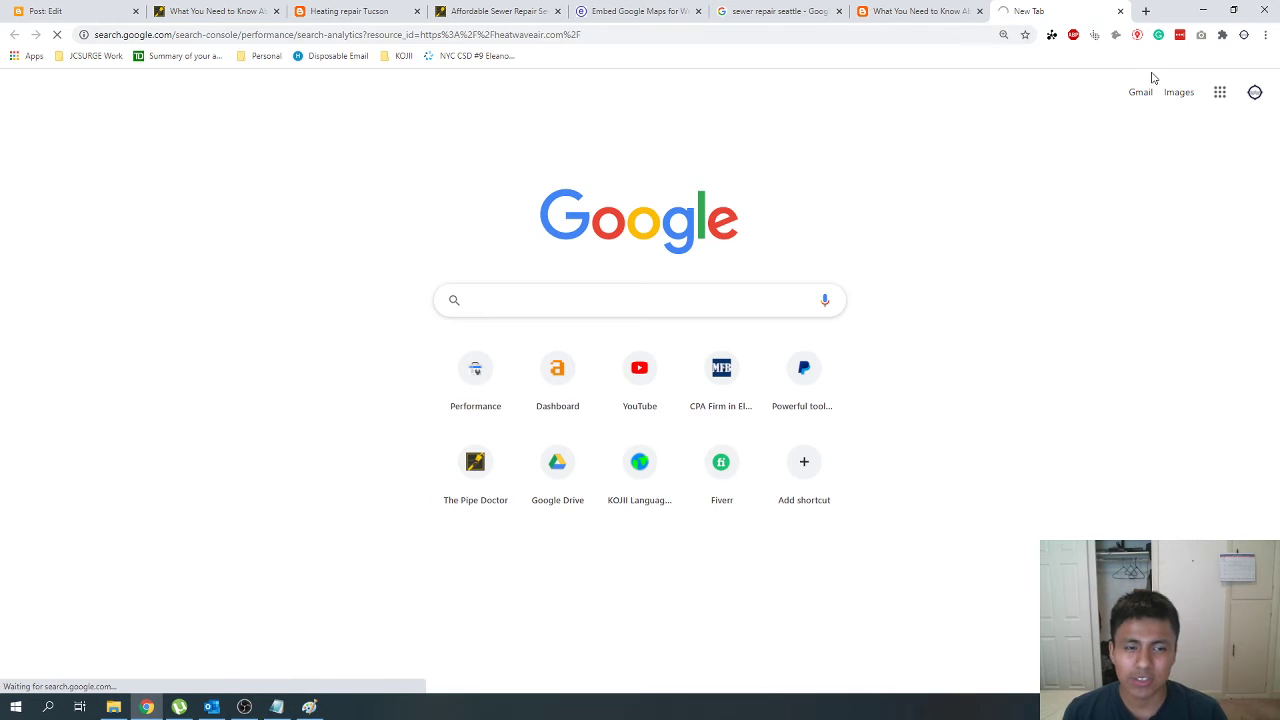
pyautogui.hotkey('ctrl', 'shift', 'Tab')
pyautogui.hotkey('ctrl', 'Tab')
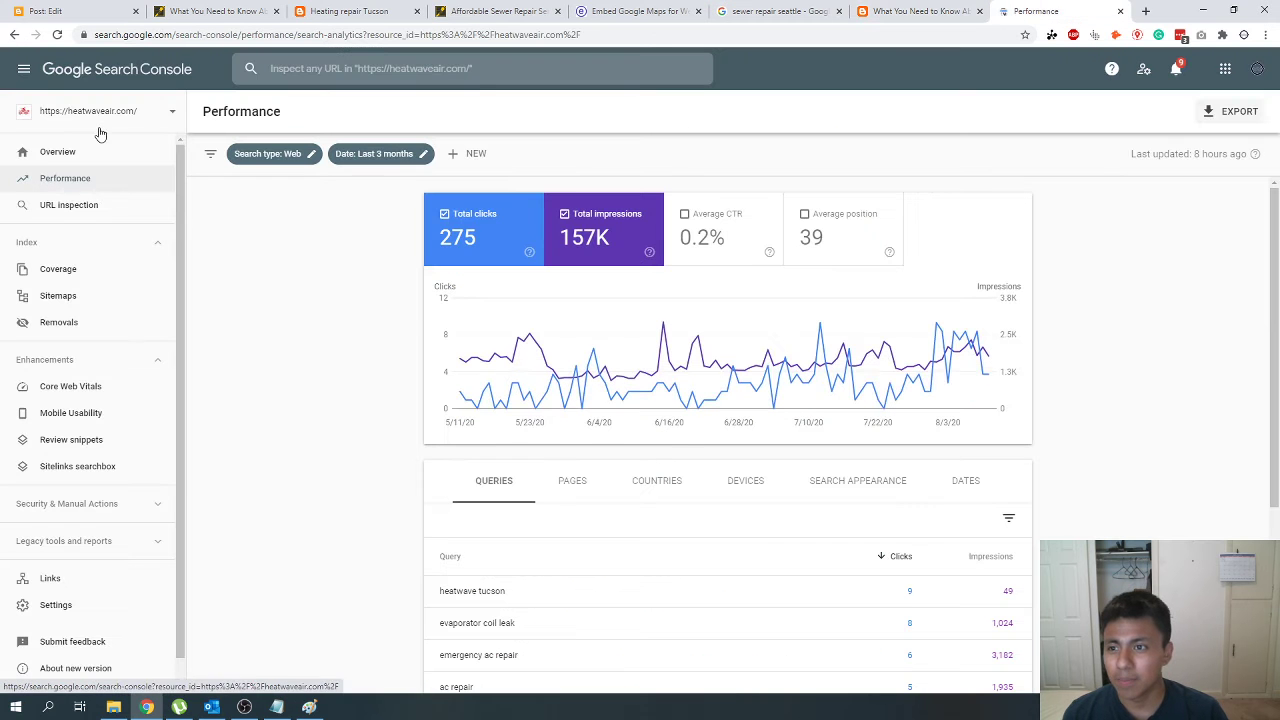
pyautogui.click(100, 118)
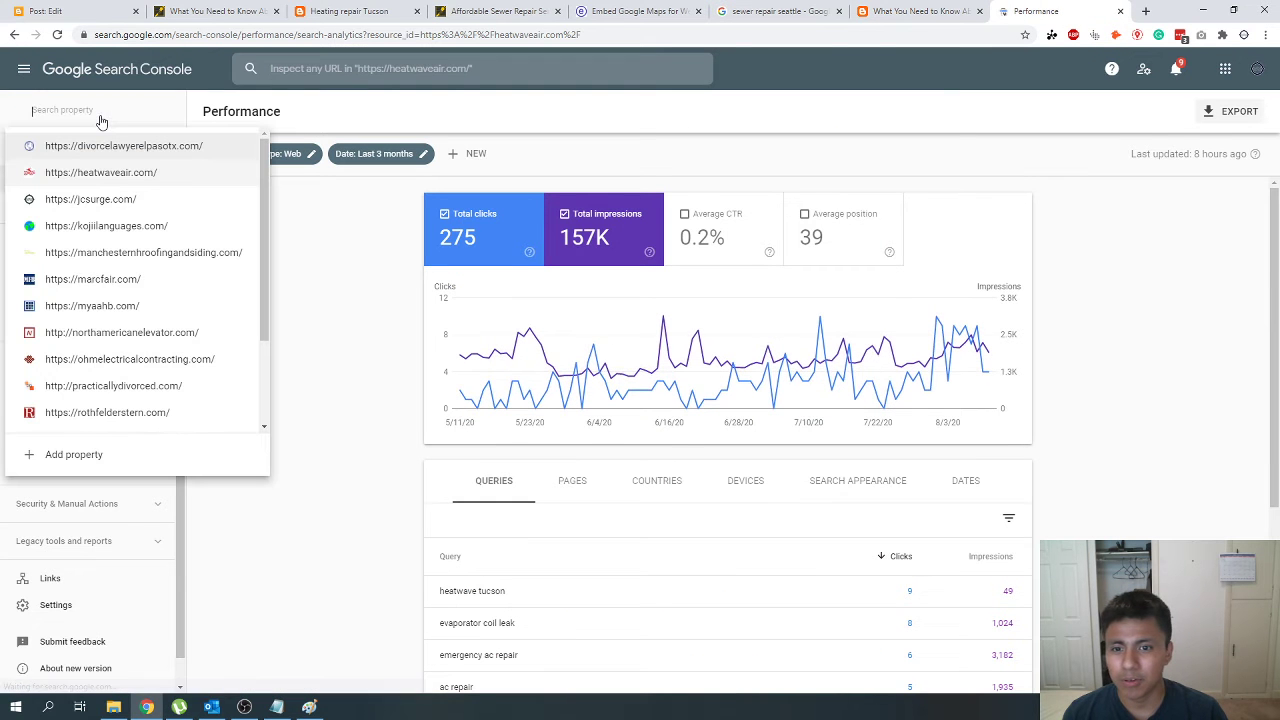
pyautogui.scroll(-3, 88, 279)
pyautogui.click(100, 312)
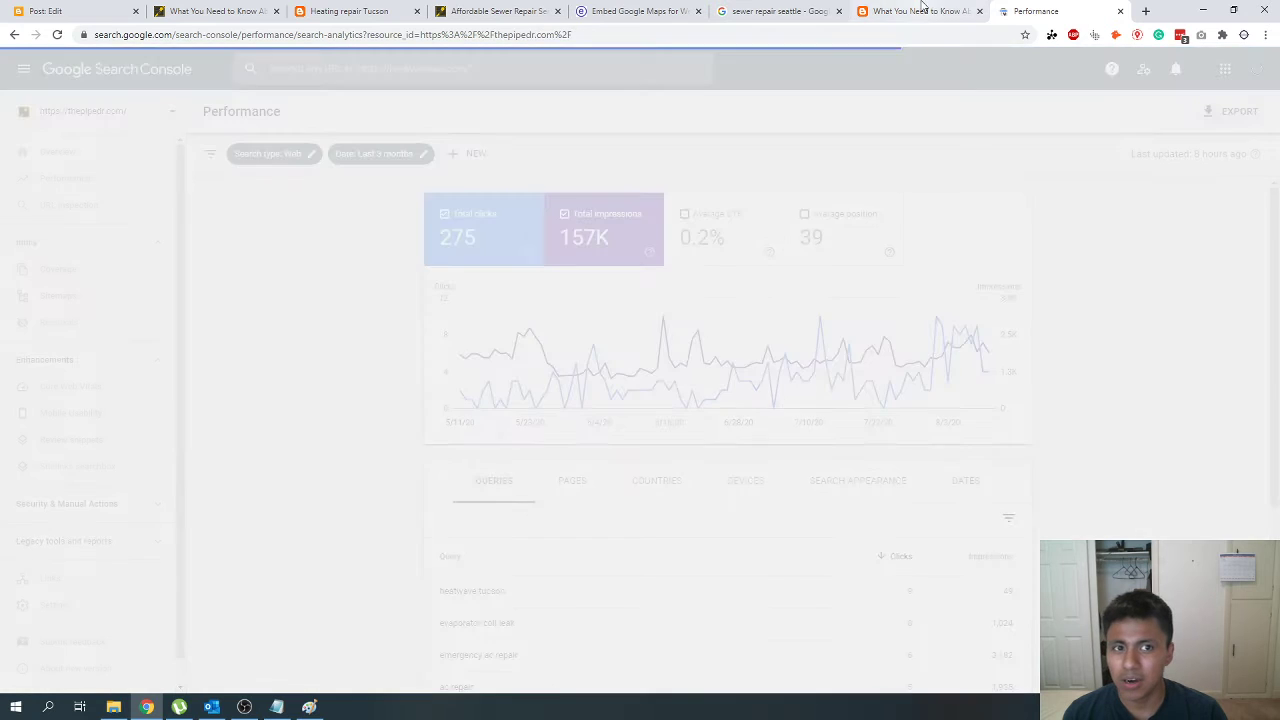
pyautogui.click(922, 10)
pyautogui.click(1050, 10)
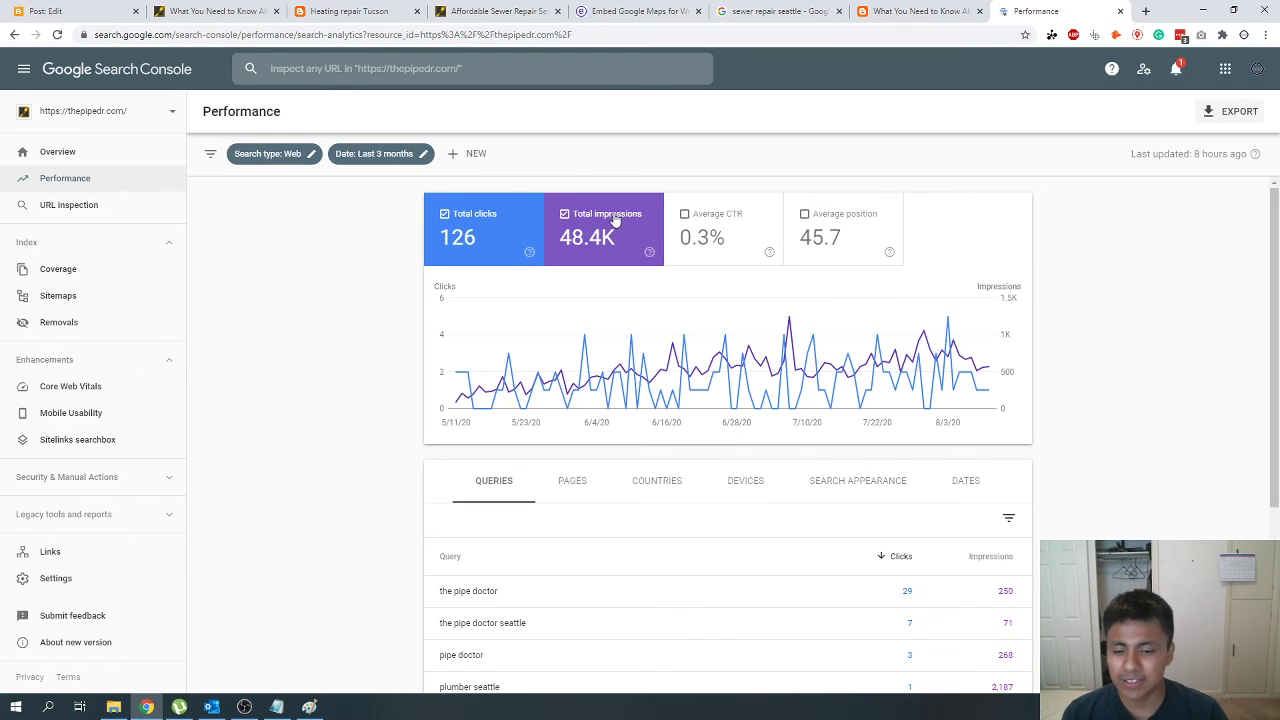
# Step: Inspect the trenchless article URL in Search Console and request its indexing
pyautogui.click(415, 69)
pyautogui.hotkey('ctrl', 'v')
pyautogui.press('Return')
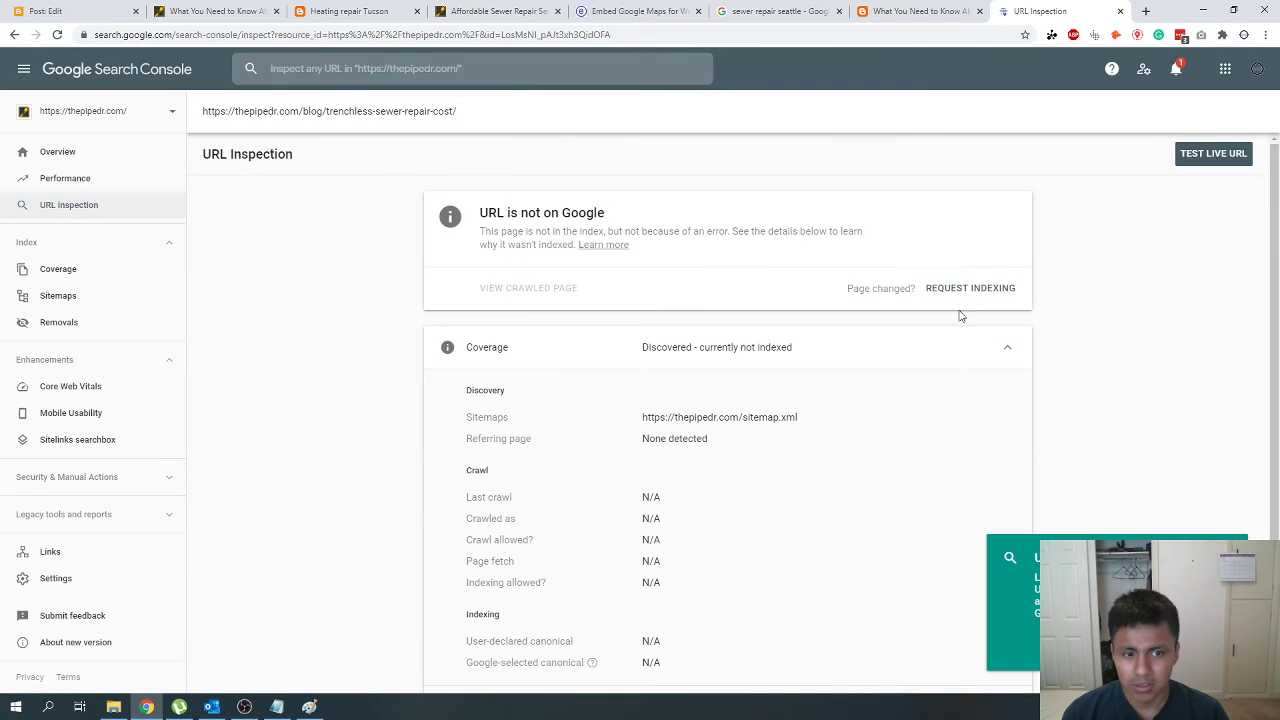
pyautogui.click(966, 290)
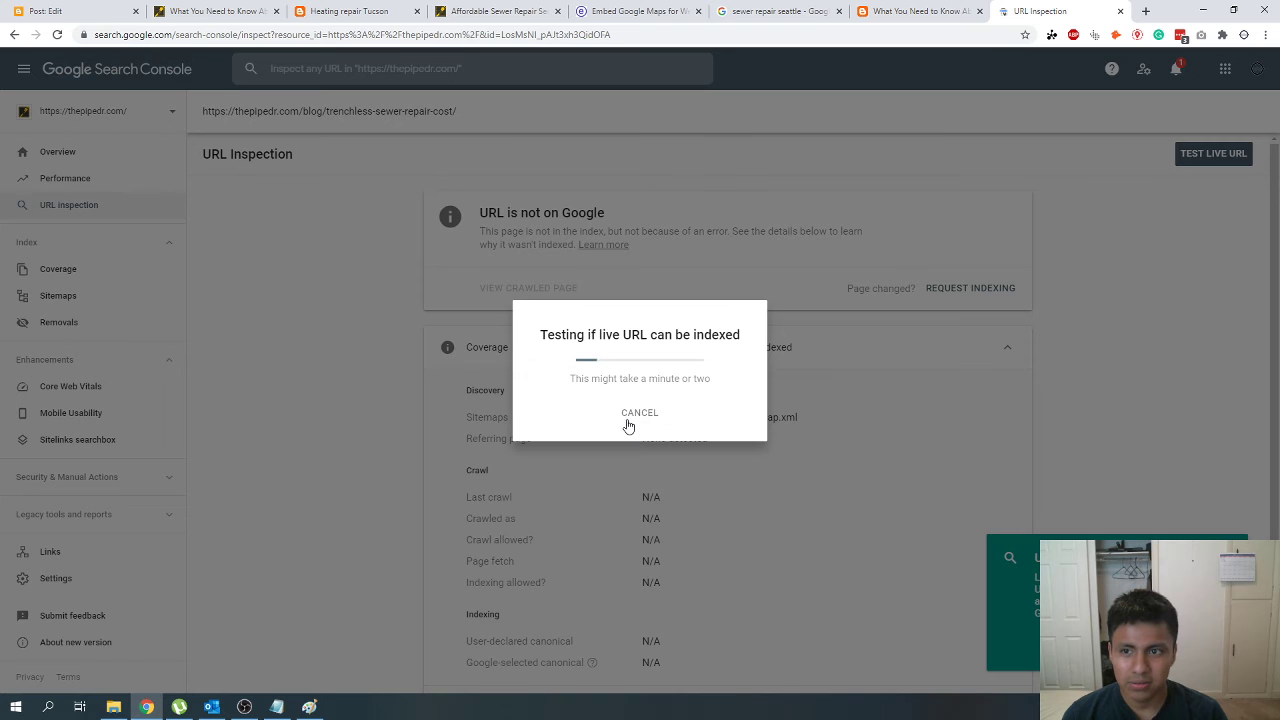
# Step: Search google.com for the trenchless article's address in a new tab
pyautogui.hotkey('ctrl', 't')
pyautogui.write('google')
pyautogui.press('Return')
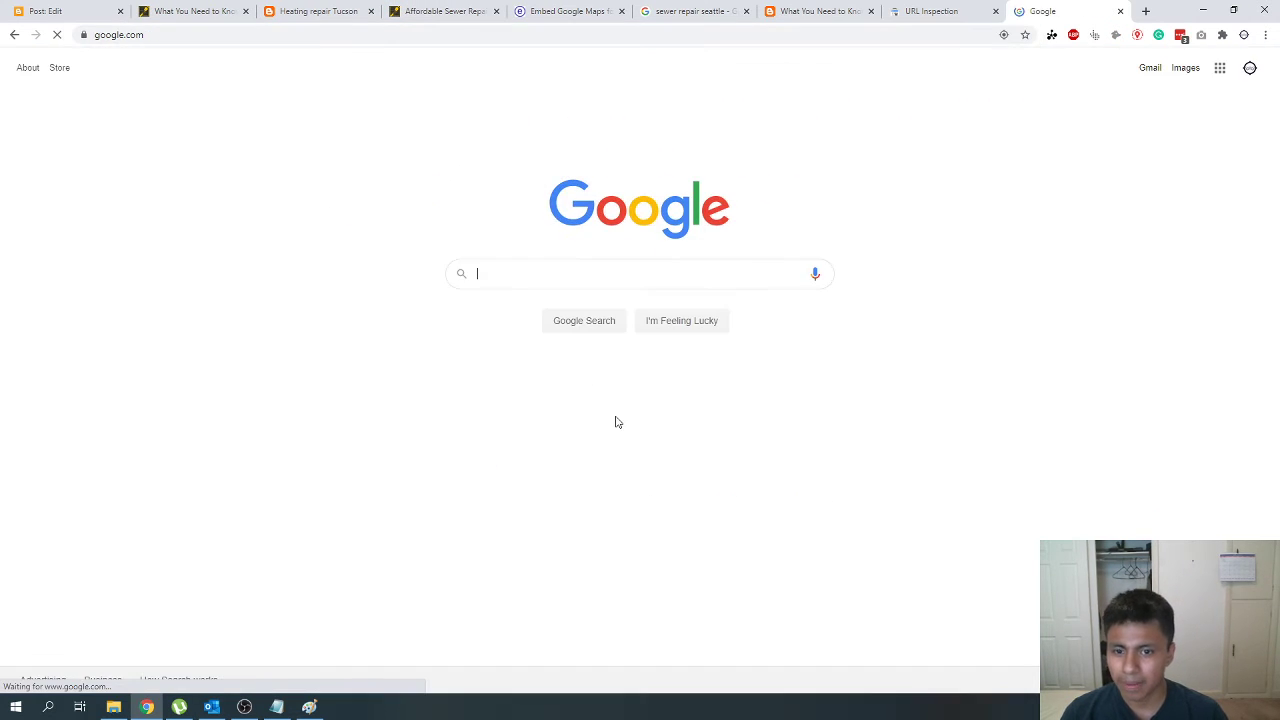
pyautogui.hotkey('ctrl', 'v')
pyautogui.press('Return')
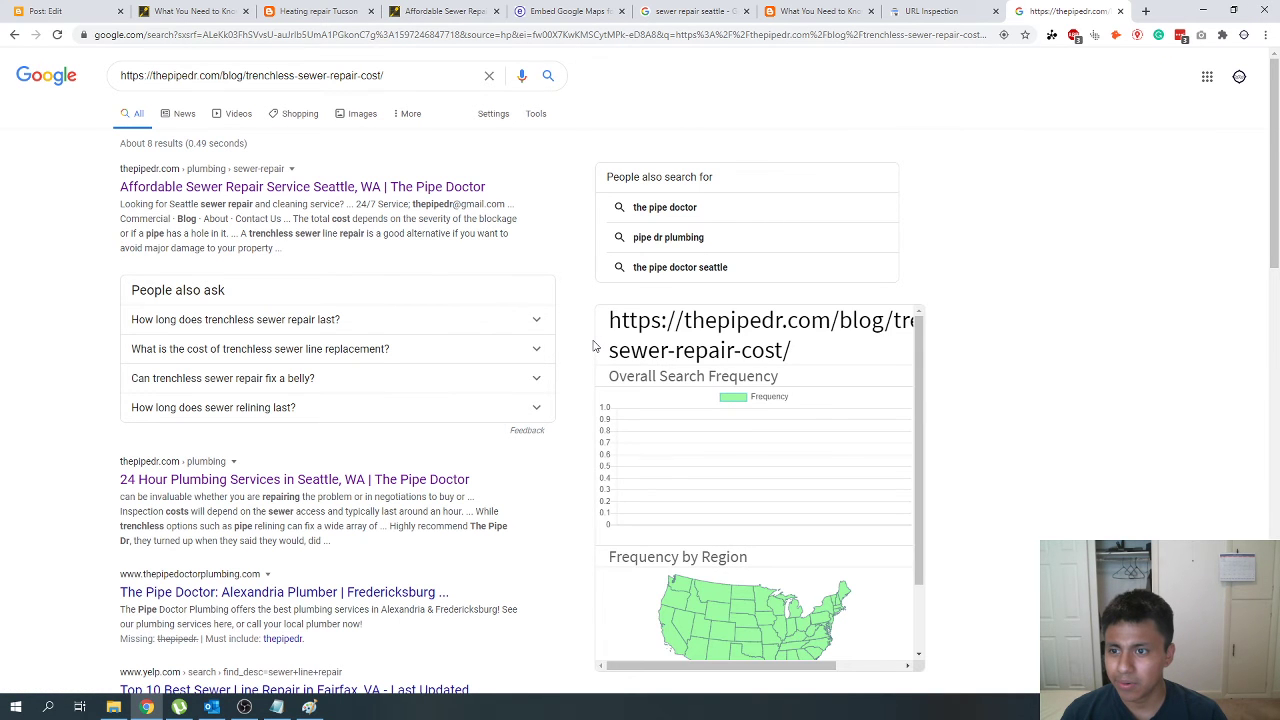
# Step: Compare the Google results with the URL inspection, then view the client's sewer repair page
pyautogui.click(905, 11)
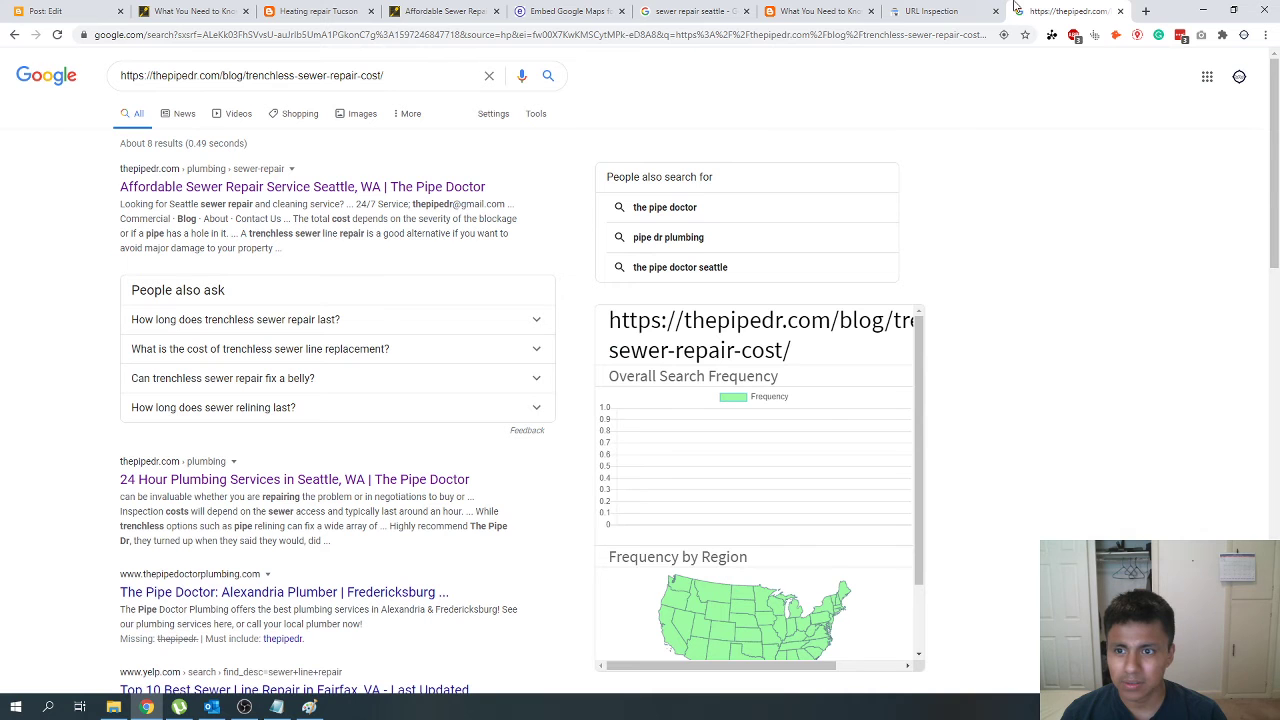
pyautogui.click(1015, 10)
pyautogui.click(937, 8)
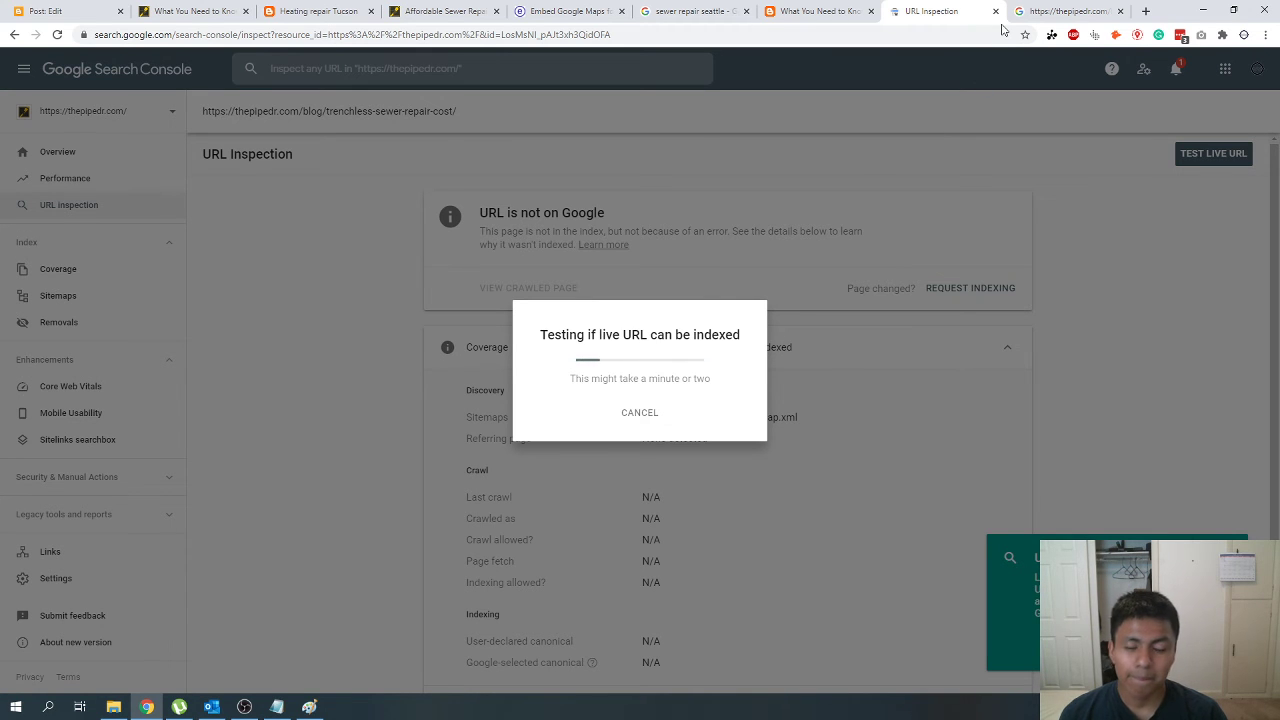
pyautogui.click(812, 11)
pyautogui.click(440, 11)
# Step: Look over the client's trenchless article, then go back to the Blogger 'Post: Edit' editor
pyautogui.scroll(15, 402, 473)
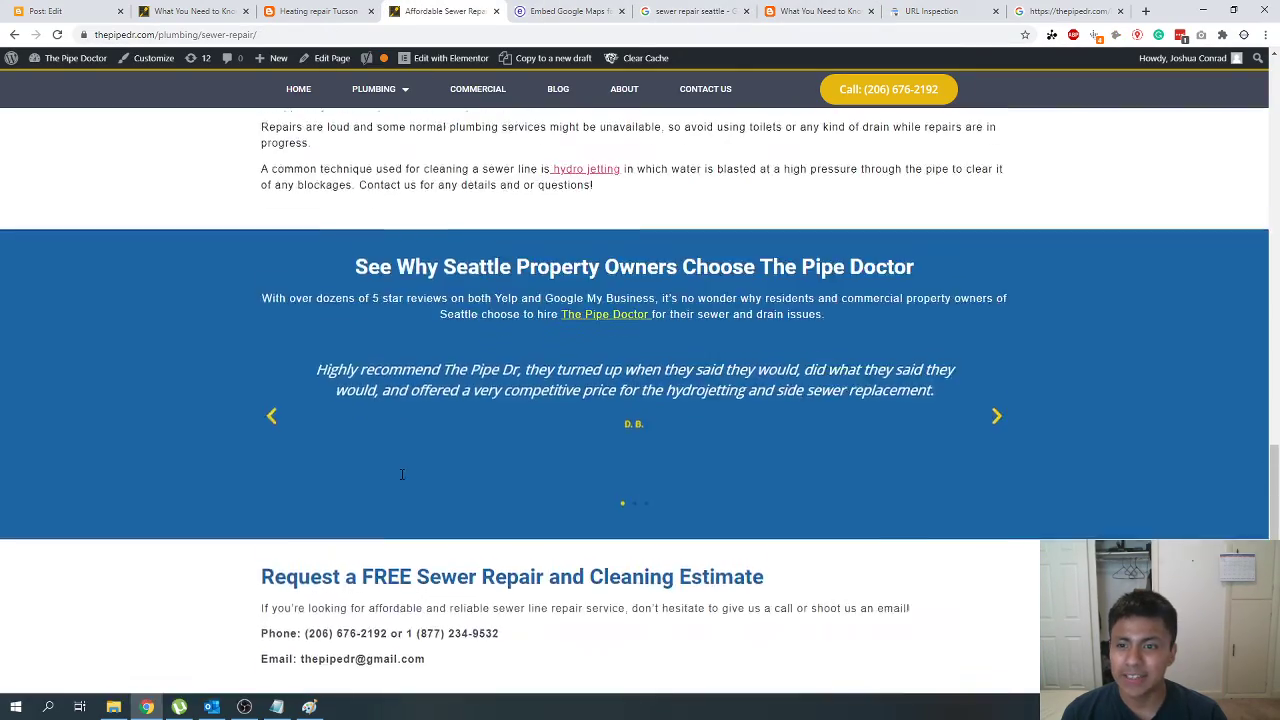
pyautogui.scroll(5, 402, 473)
pyautogui.hotkey('ctrl', '2')
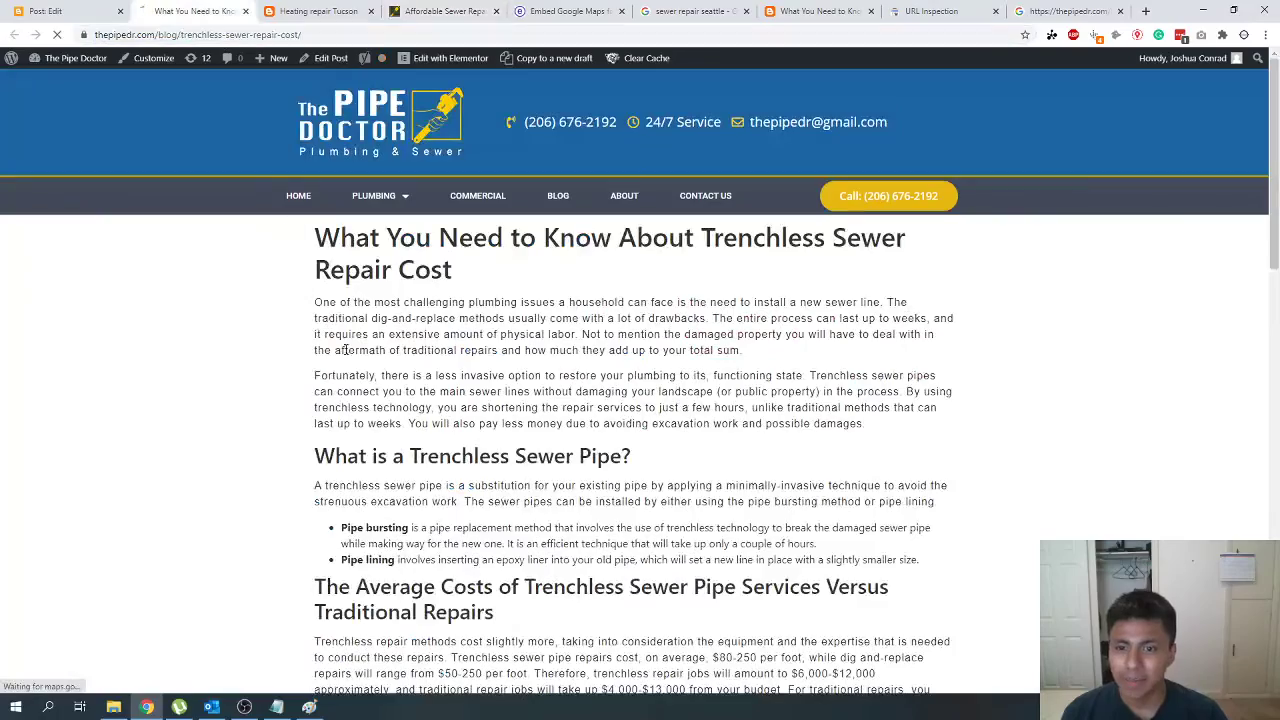
pyautogui.click(104, 11)
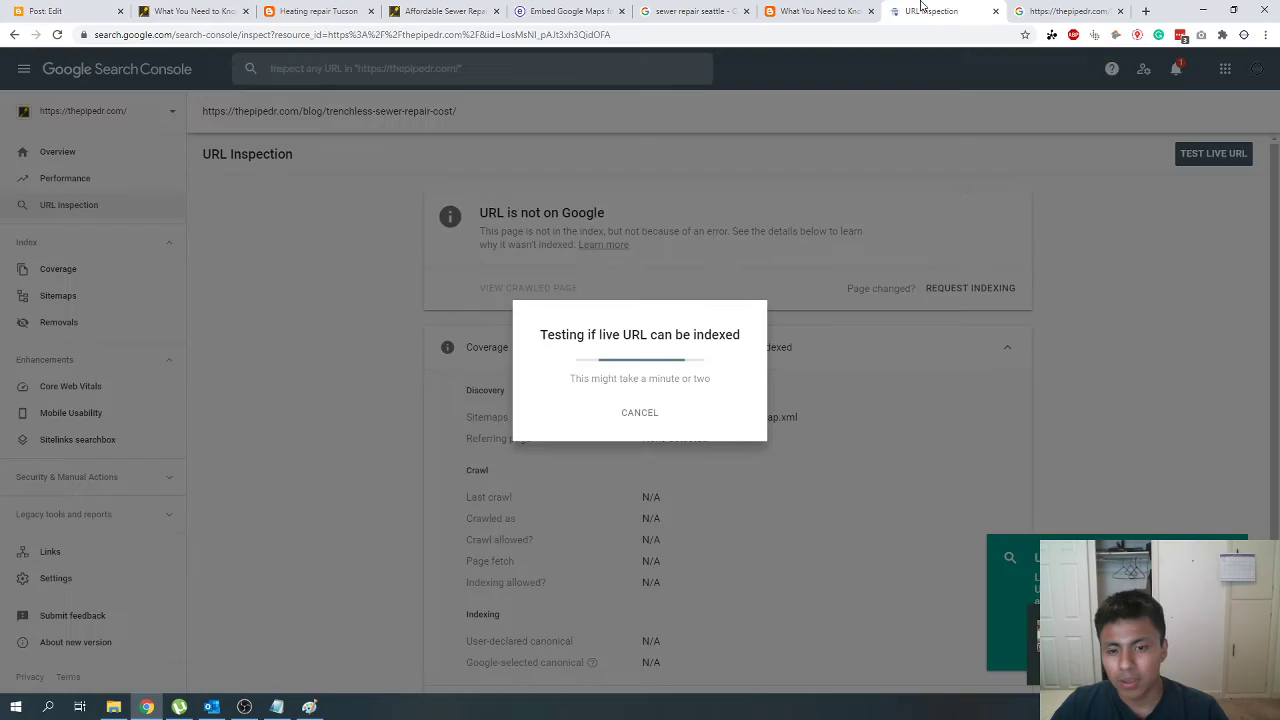
pyautogui.click(925, 10)
pyautogui.click(51, 11)
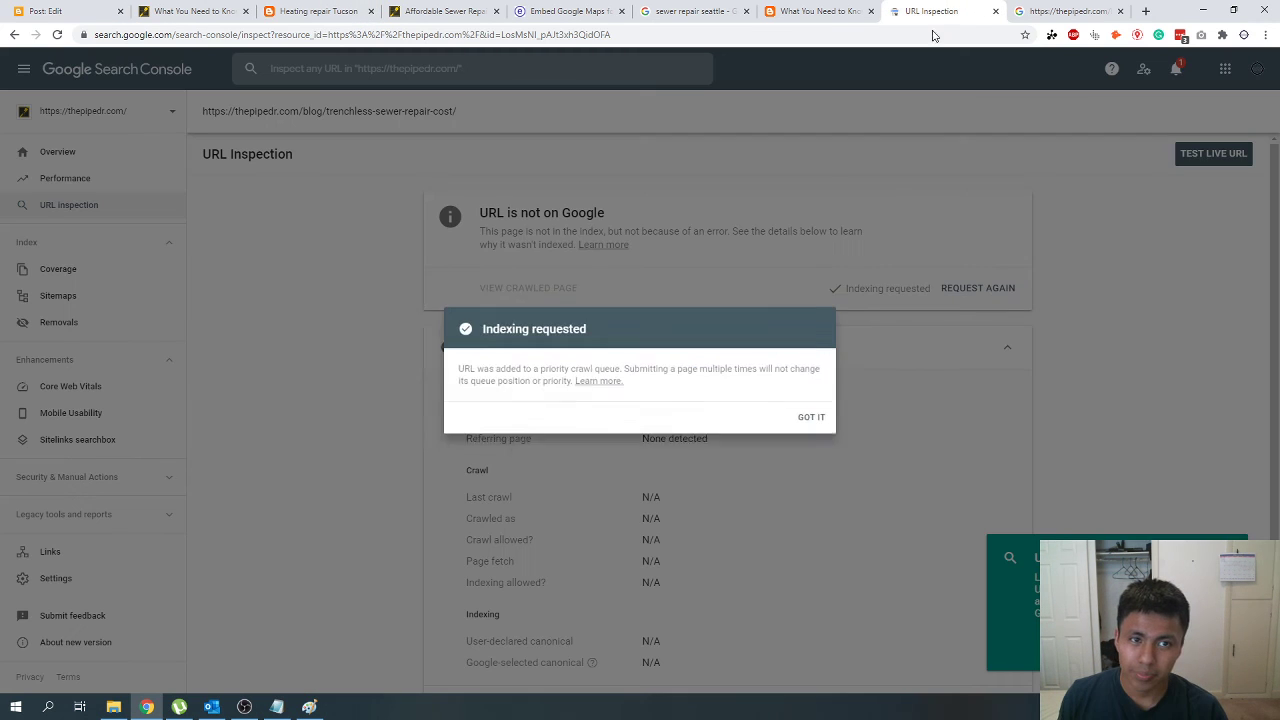
# Step: Dismiss the Indexing requested confirmation on the trenchless article's URL Inspection
pyautogui.click(935, 11)
pyautogui.click(827, 423)
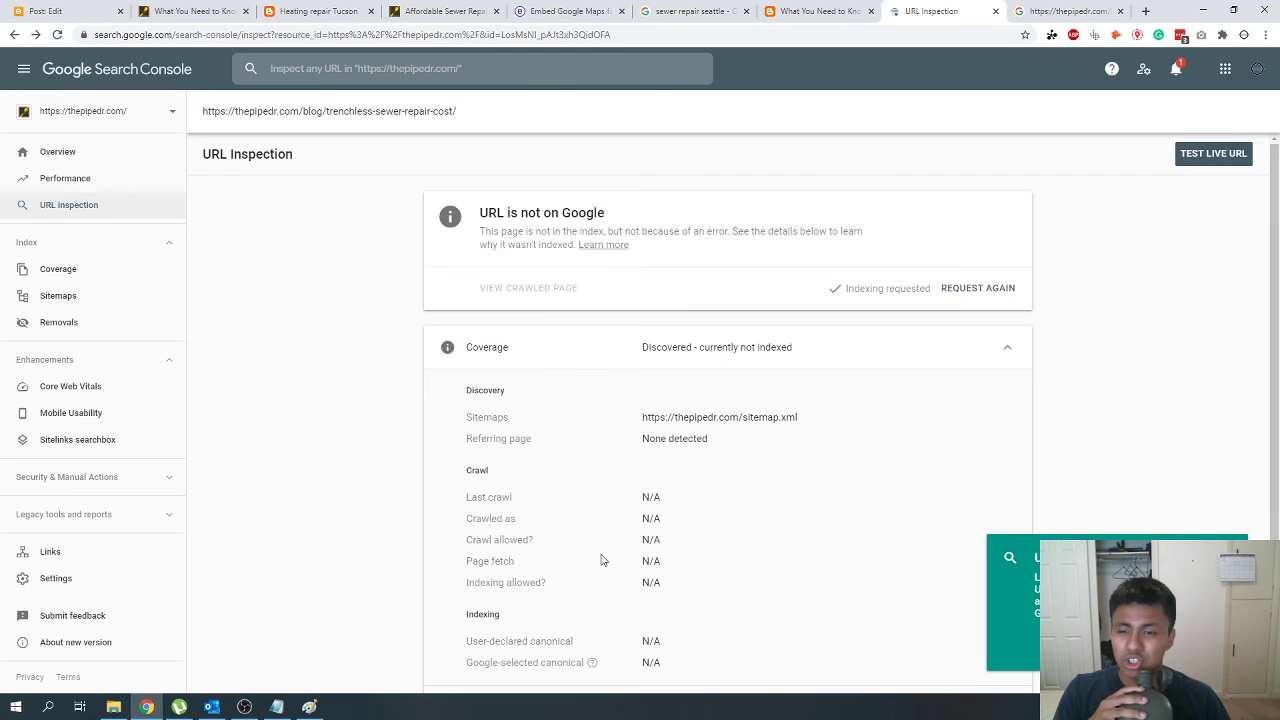